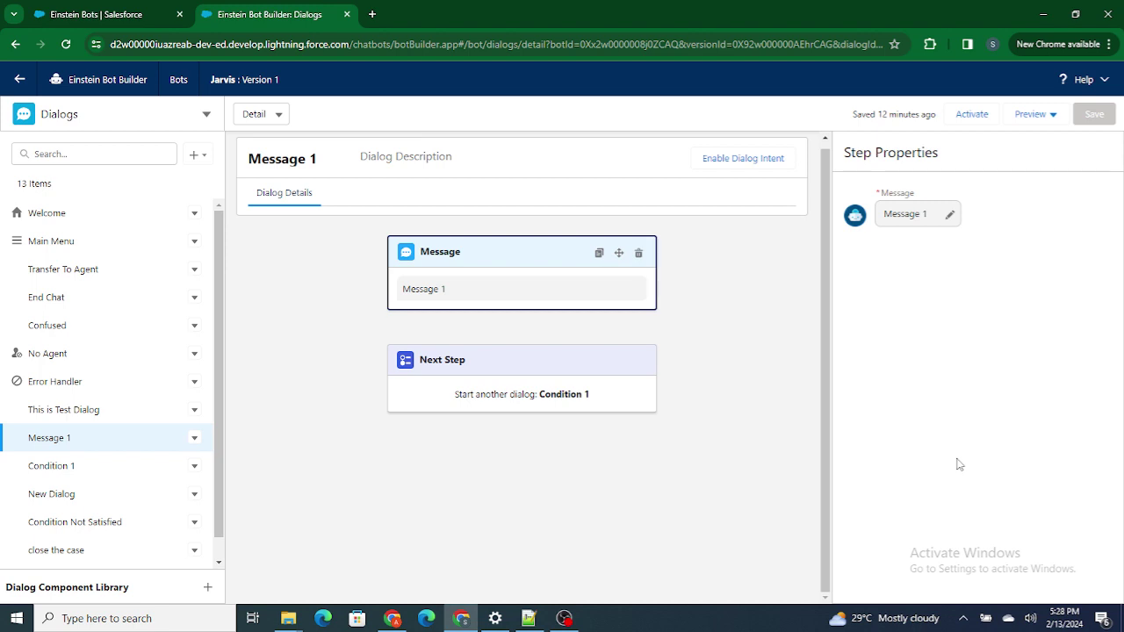
Review the bot's test dialog question, its Close The case rule, and the close the case dialog.
left_click(95, 412)
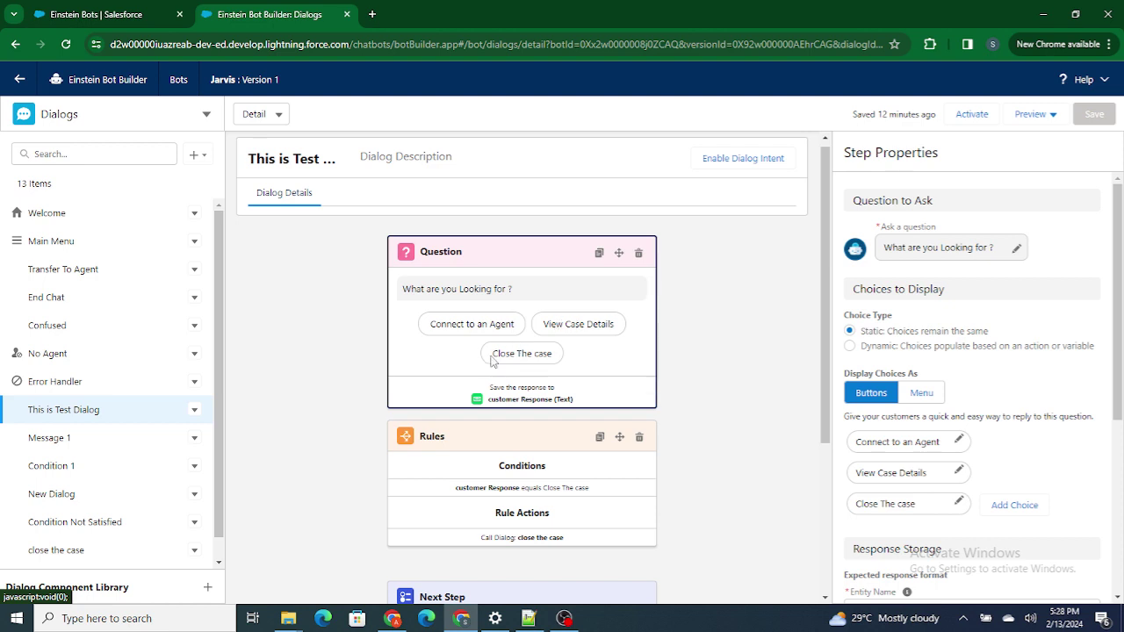
left_click_drag(492, 353, 556, 362)
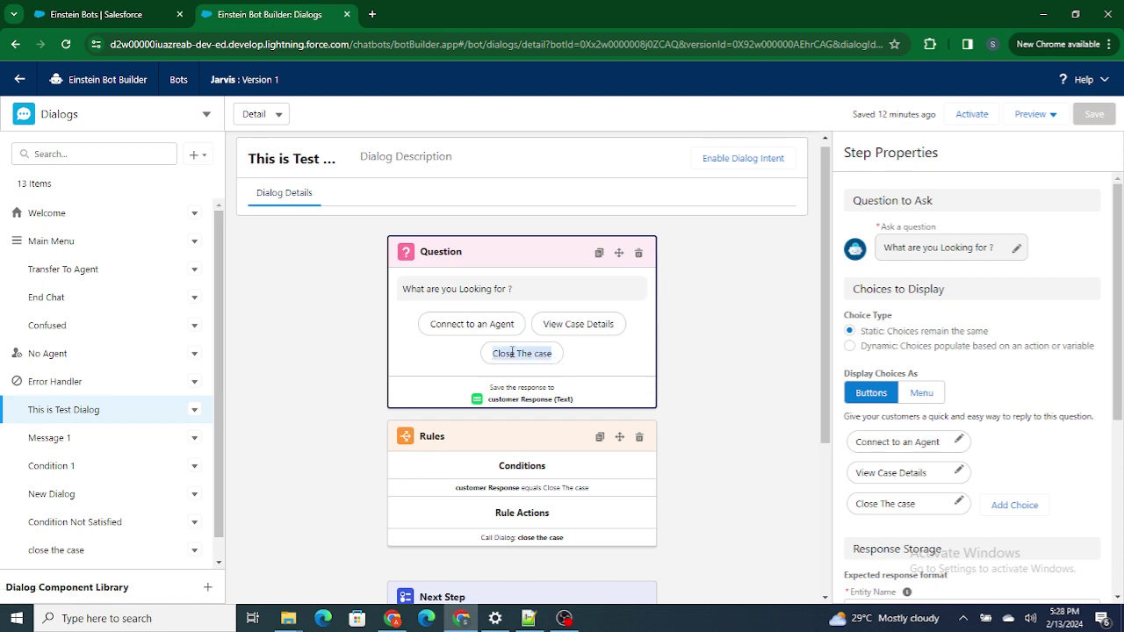
left_click(539, 484)
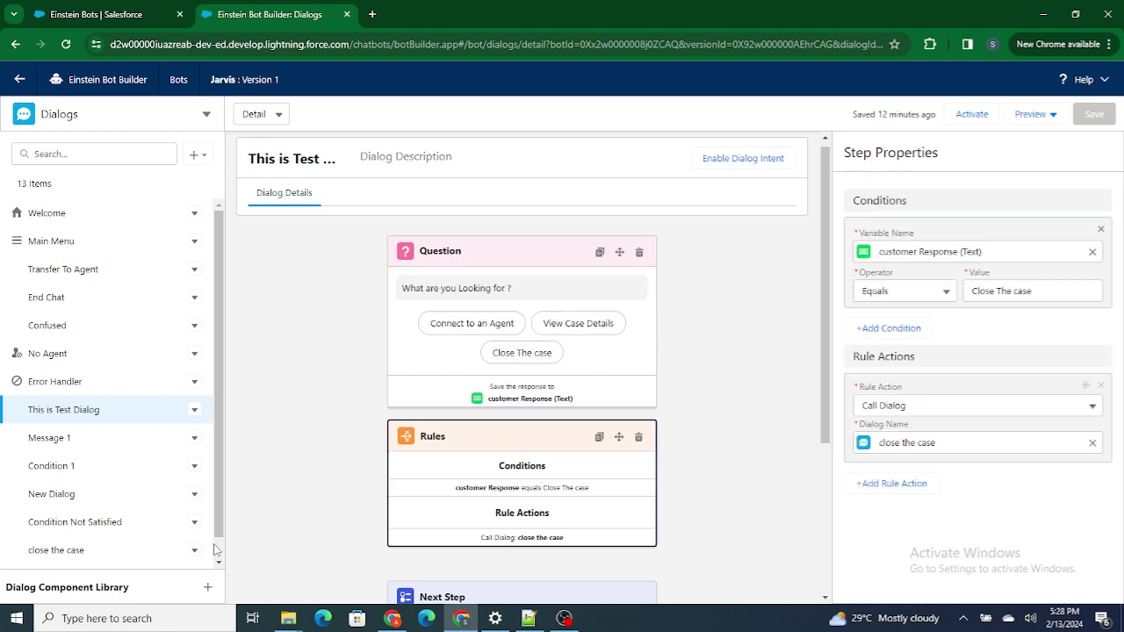
left_click(74, 550)
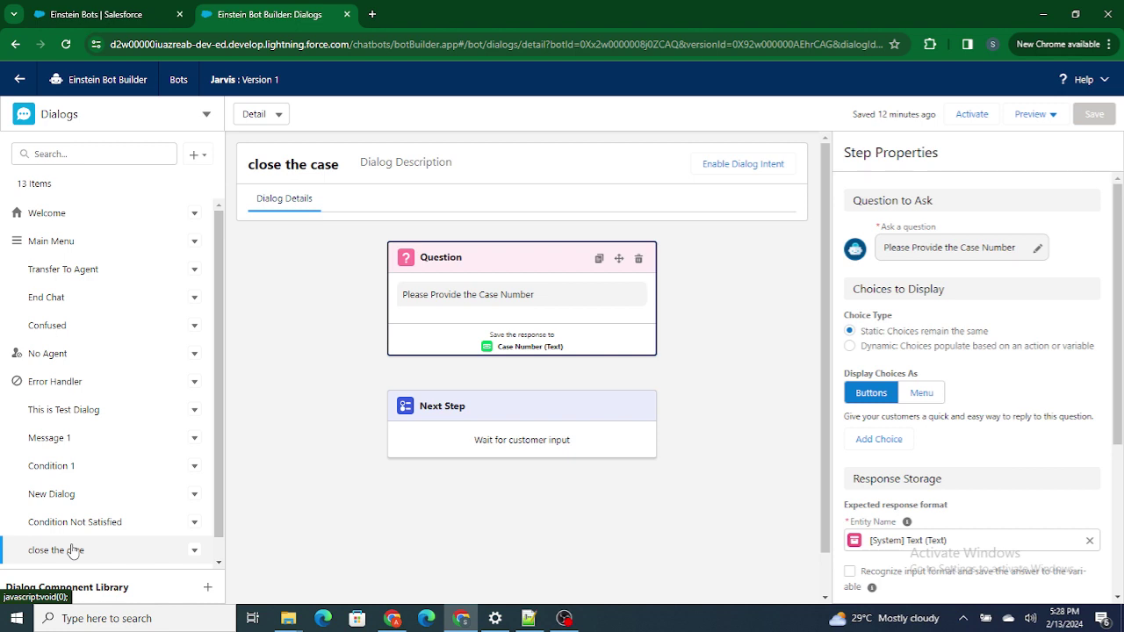
Switch to Salesforce Setup, search for "Flows" and open the Flows page under Process Automation.
left_click(35, 16)
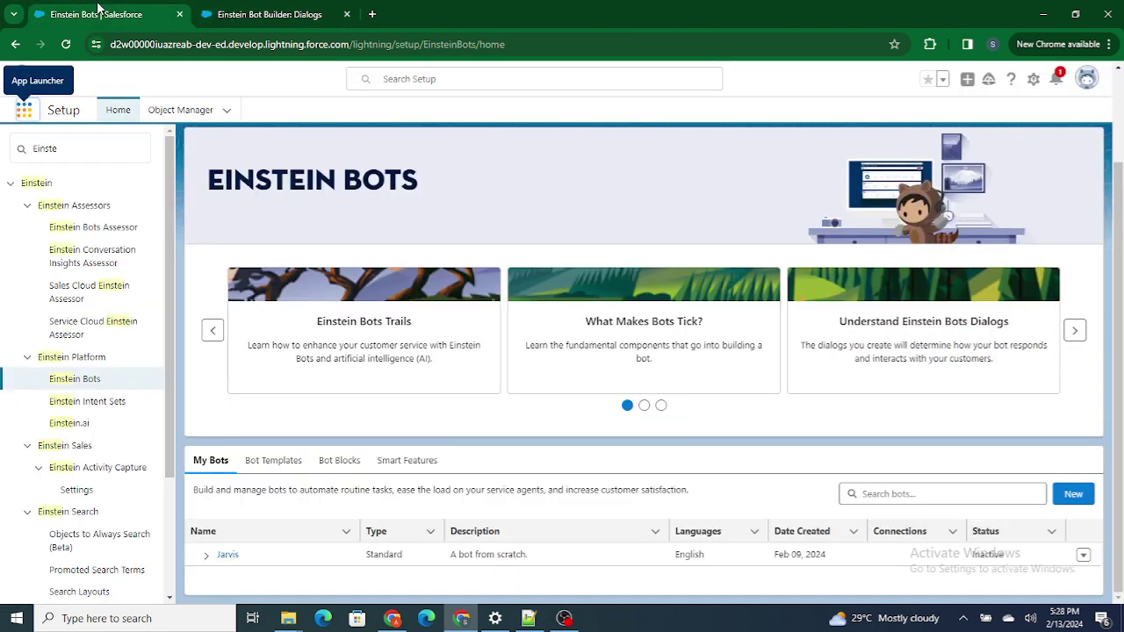
double_click(88, 148)
key("BackSpace")
type("Fl")
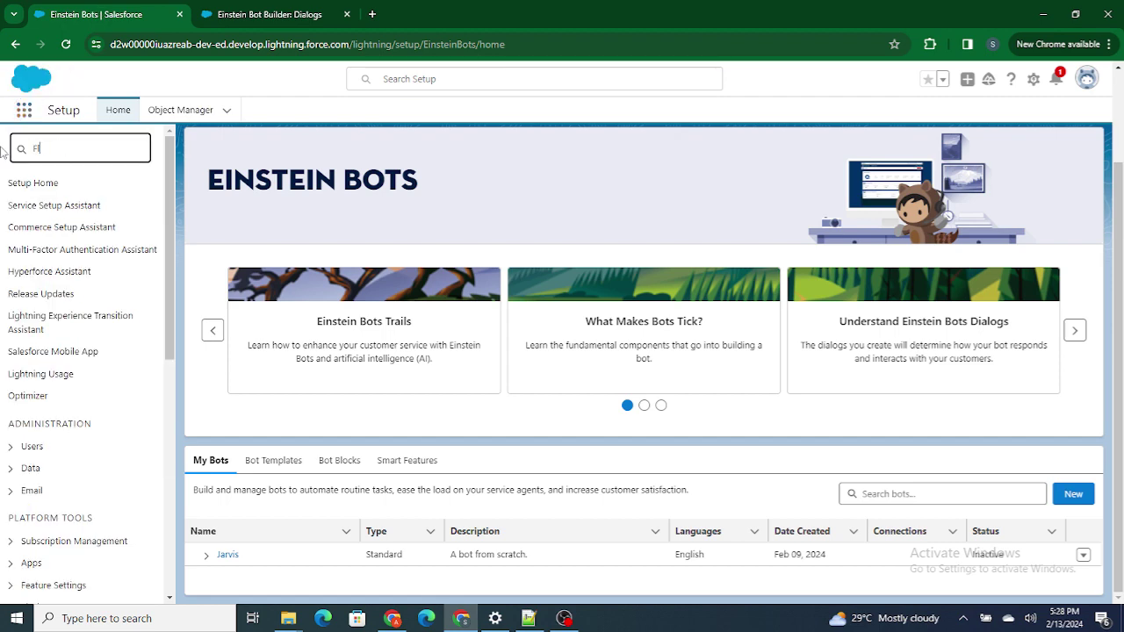
type("ows")
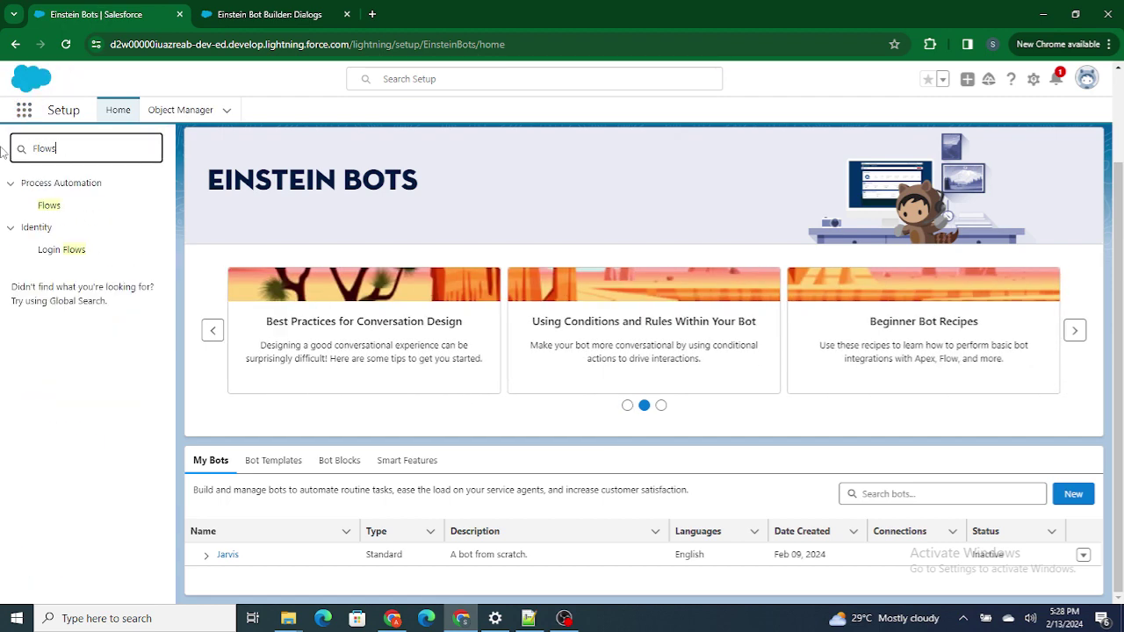
left_click(47, 206)
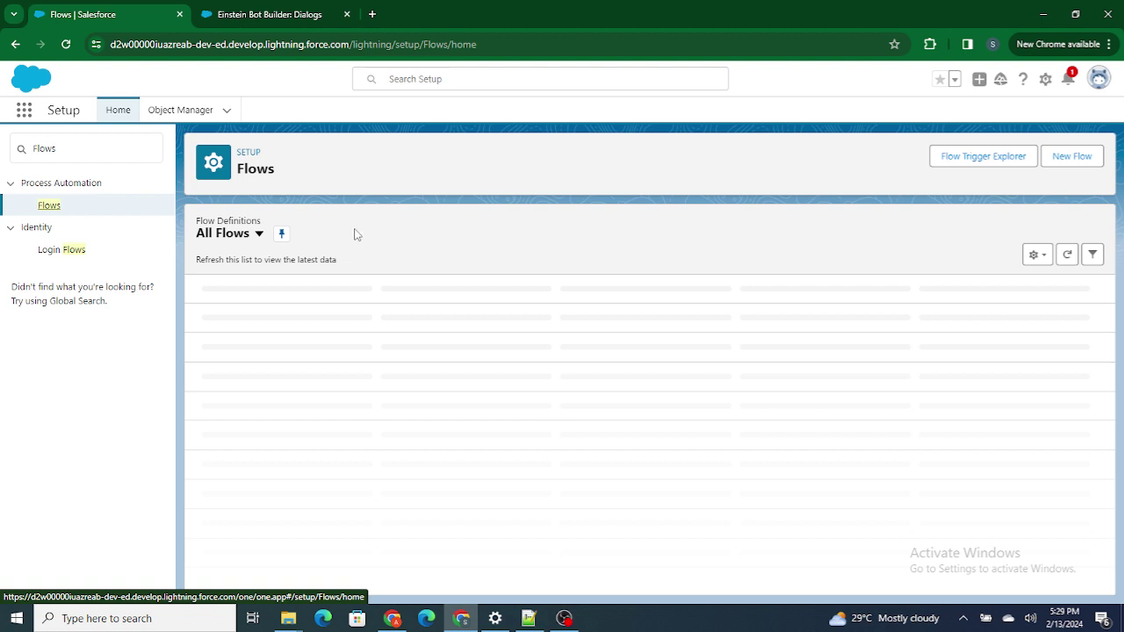
Create a new Autolaunched Flow (No Trigger) and set its canvas layout to Free-Form.
left_click(1066, 157)
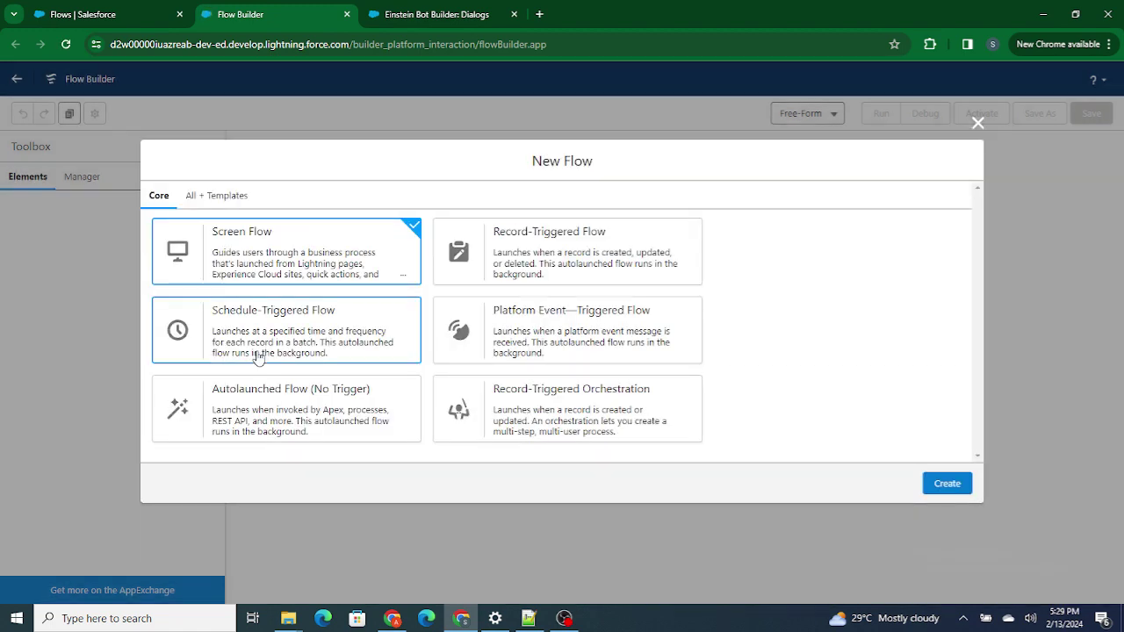
left_click(275, 403)
left_click(947, 484)
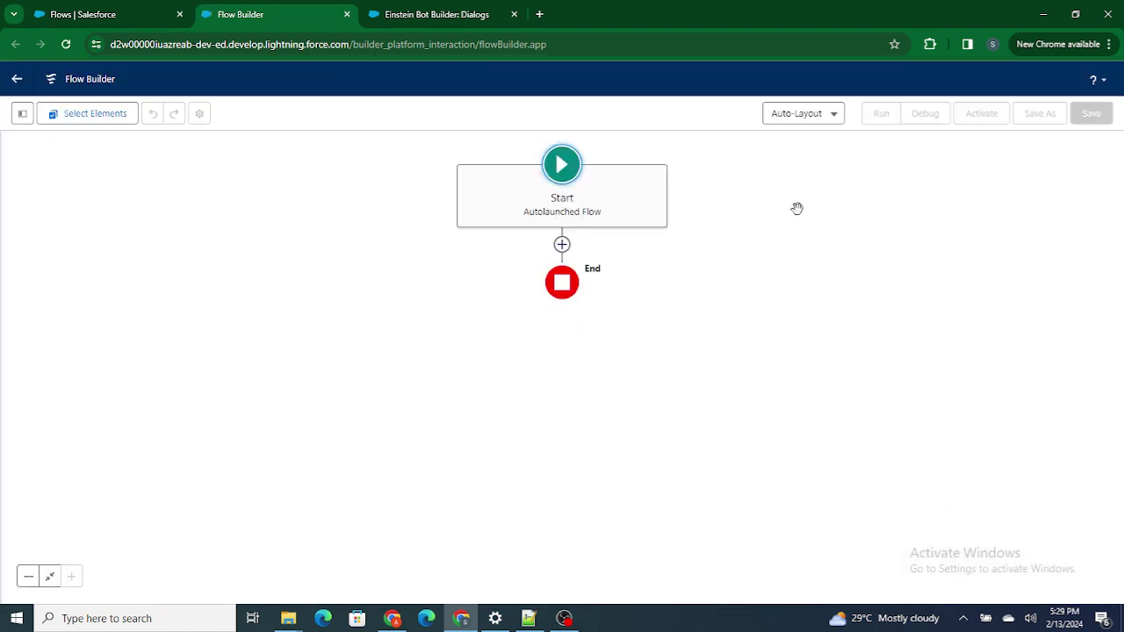
left_click(798, 120)
left_click(810, 167)
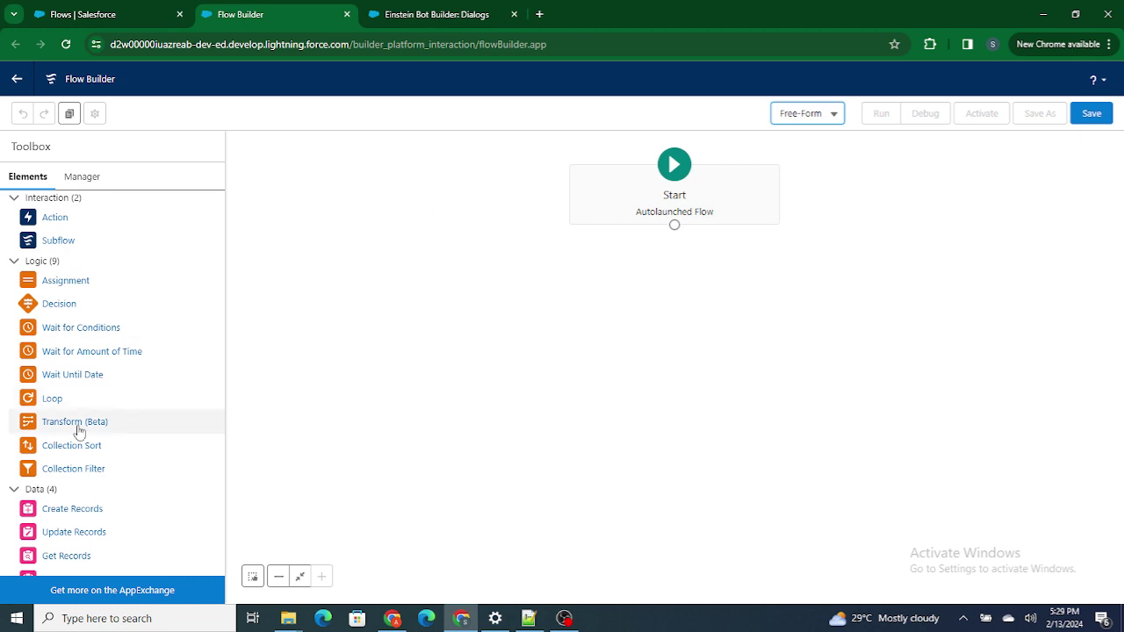
Add an Update Records element to the canvas and label it "Update the Case to Closed".
left_click_drag(74, 531, 453, 360)
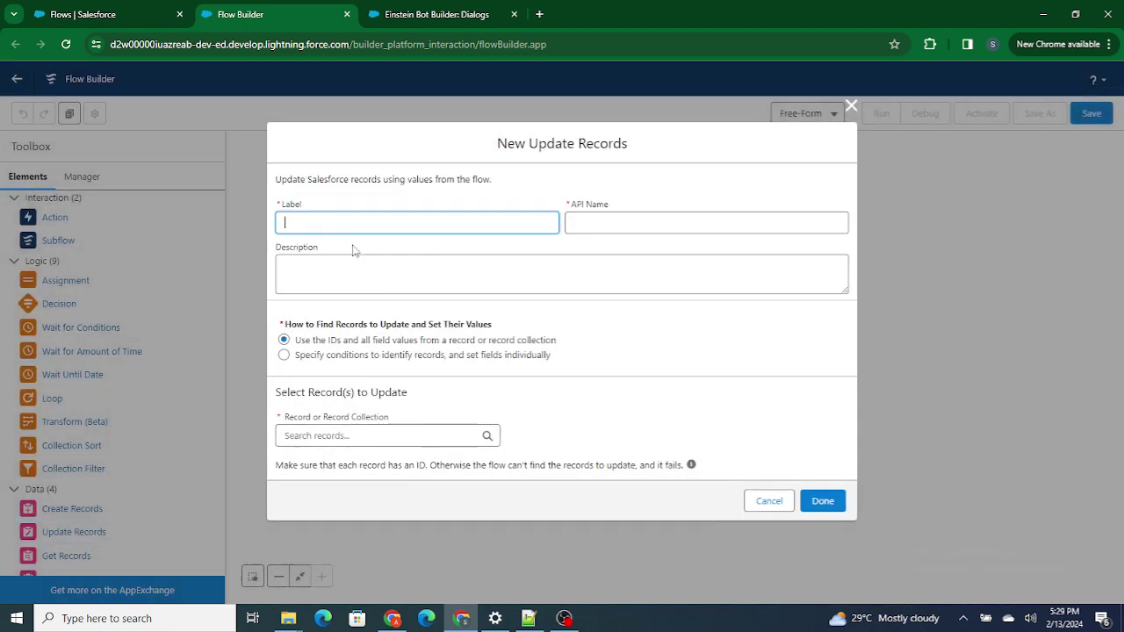
type("Update the Case to Closed")
left_click(386, 204)
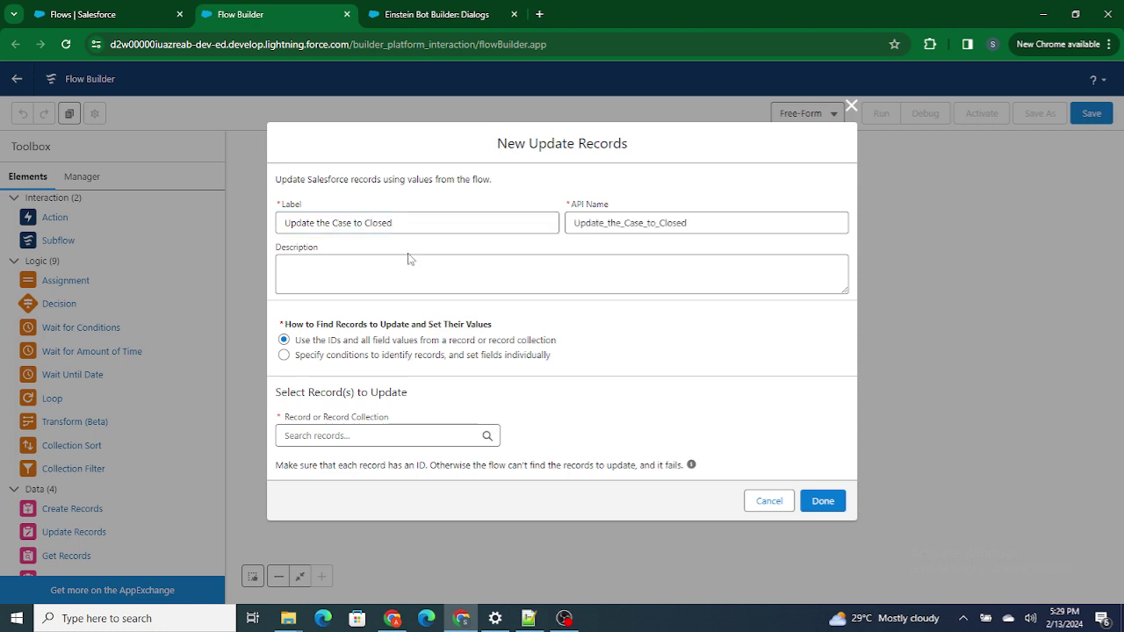
Have the element identify records by specified conditions with individually set fields, and choose Case as its object.
left_click(320, 355)
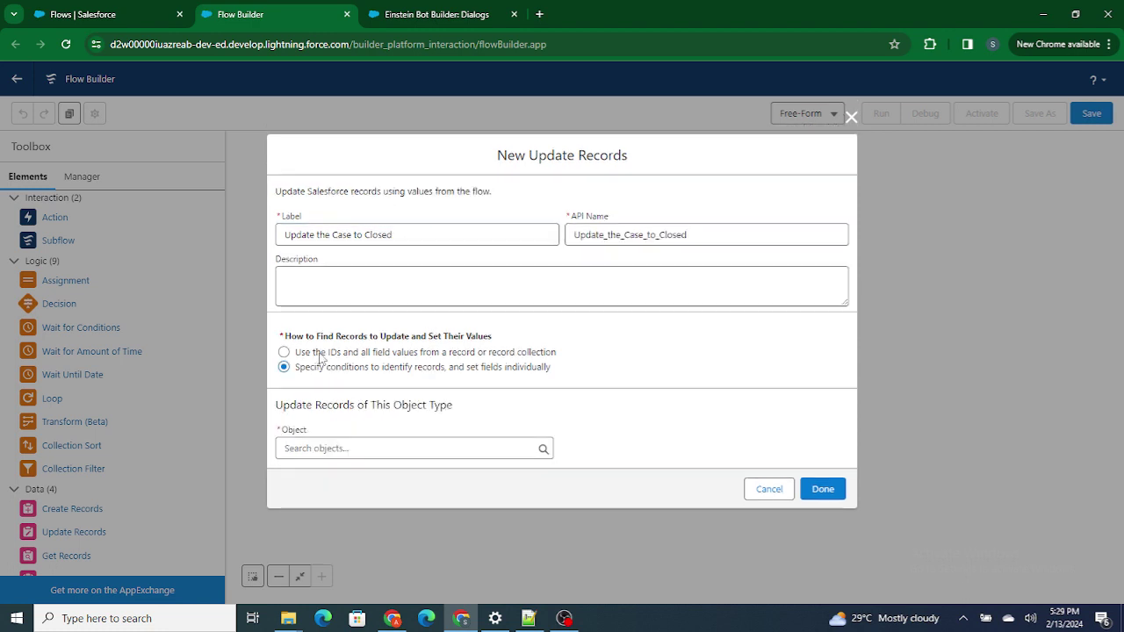
left_click(344, 449)
type("Cas")
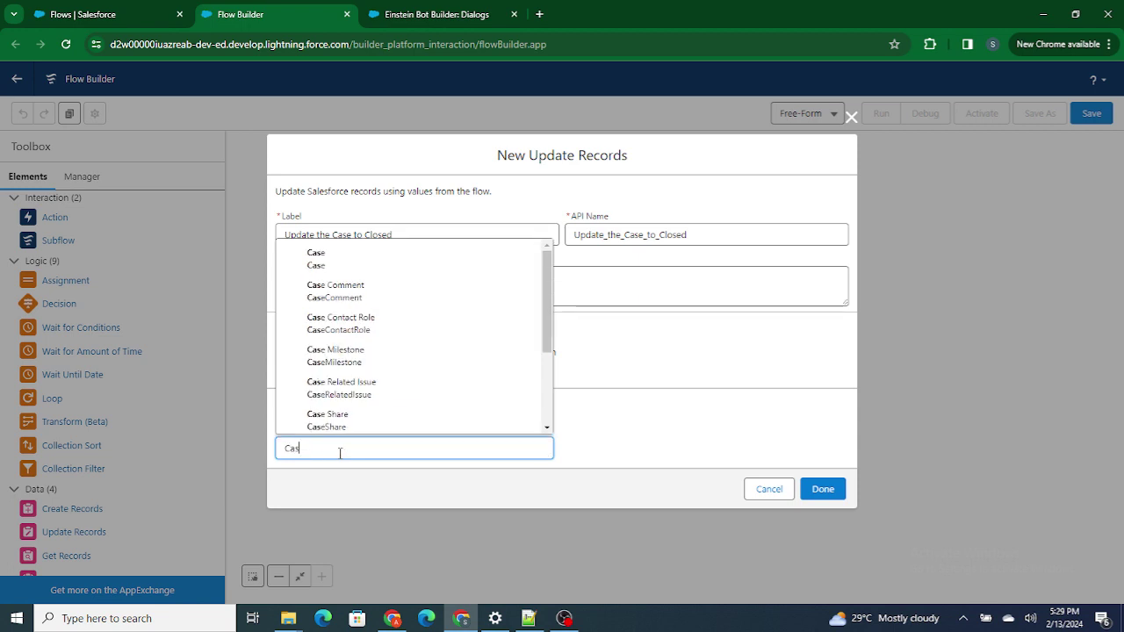
type("e")
left_click(318, 258)
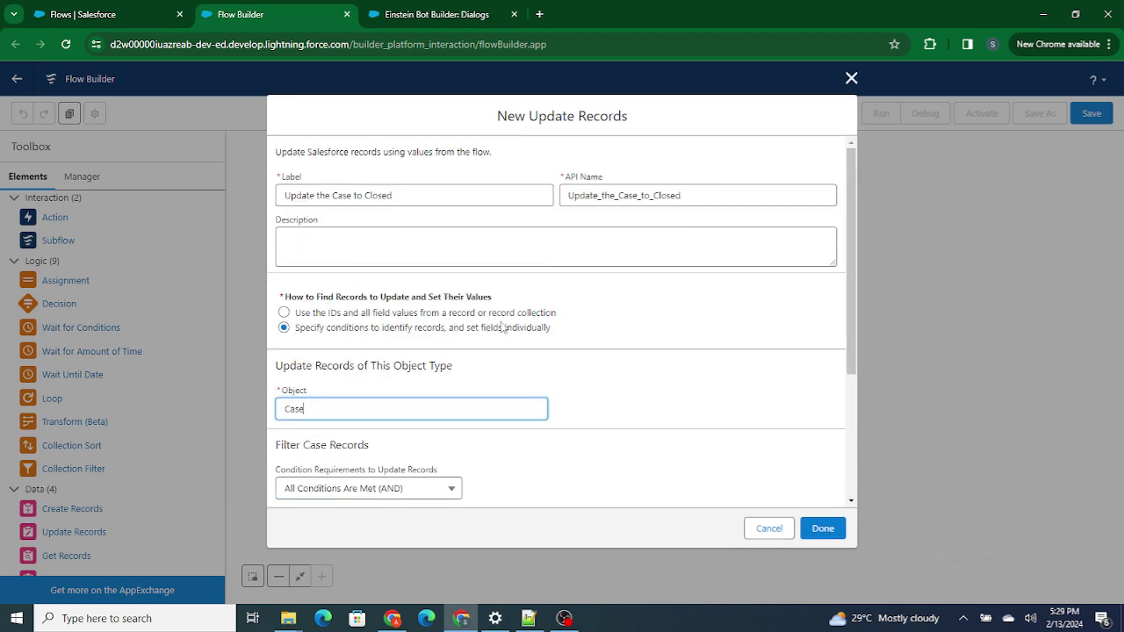
Filter the Case records on the CaseNumber field with the Equals operator.
scroll(572, 364, "down", 3)
left_click(359, 346)
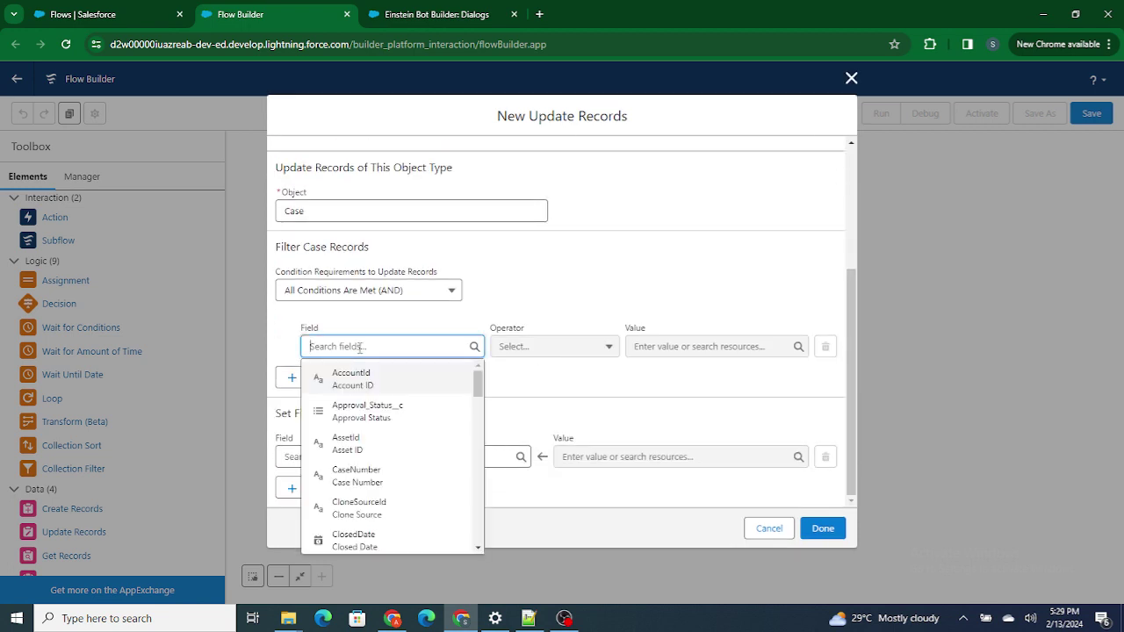
scroll(364, 419, "down", 1)
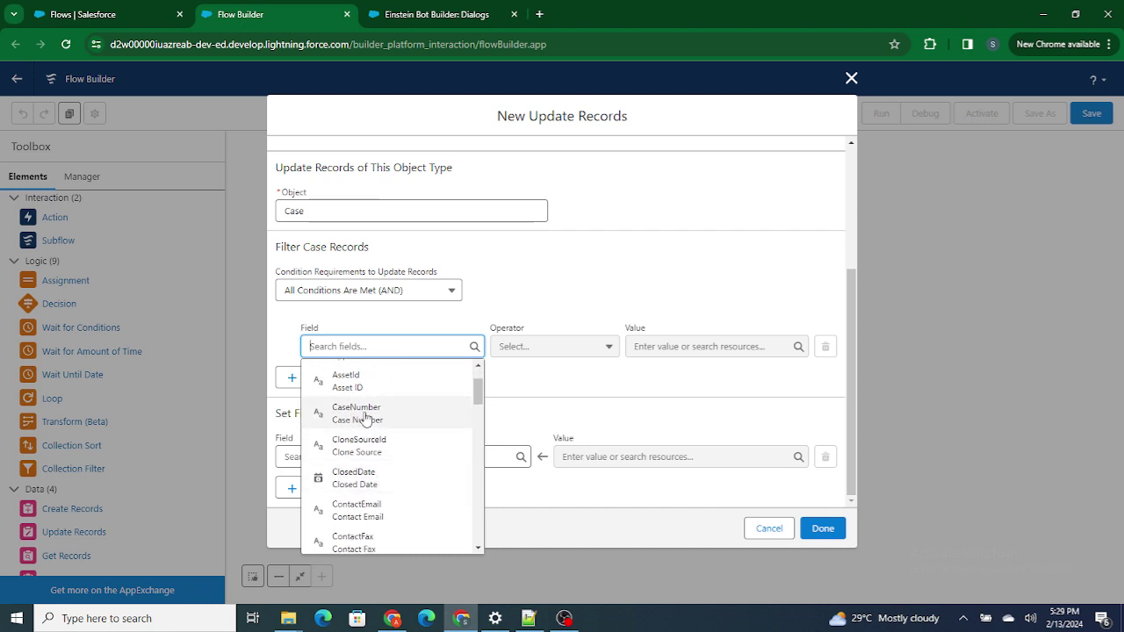
left_click(365, 418)
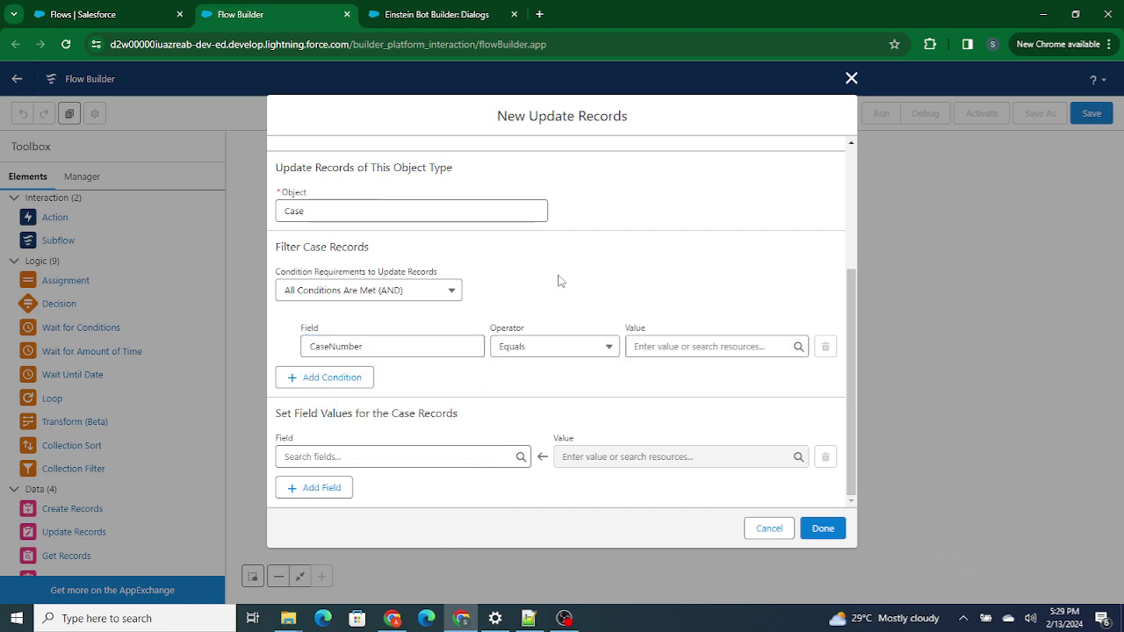
Check the case number question in the bot's close the case dialog against the flow's CaseNumber filter.
left_click(399, 9)
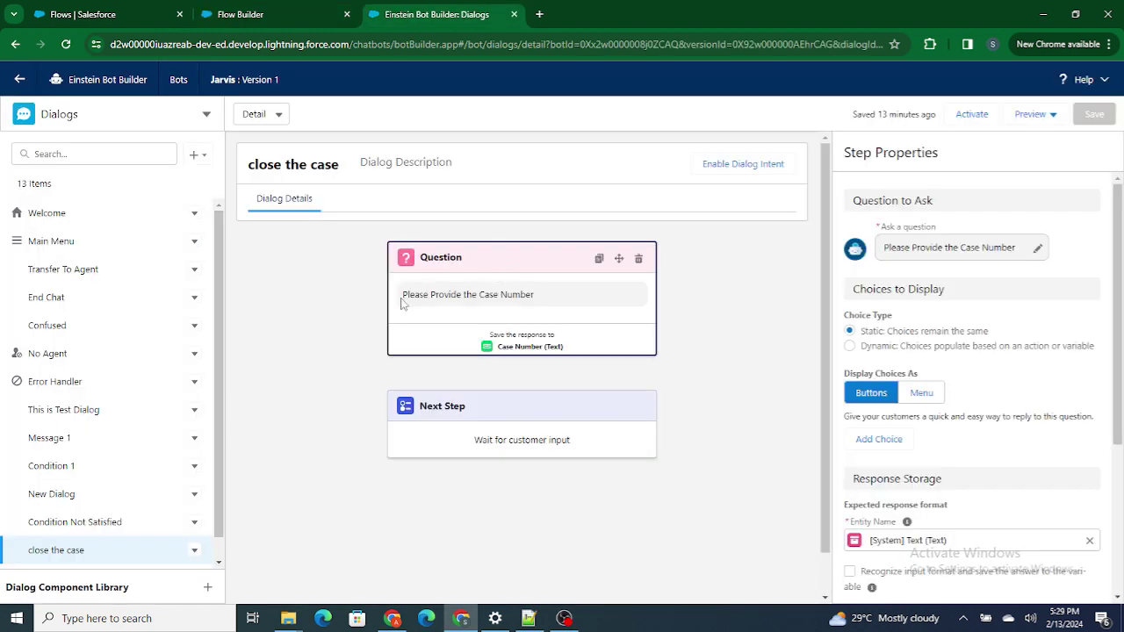
left_click_drag(402, 294, 531, 292)
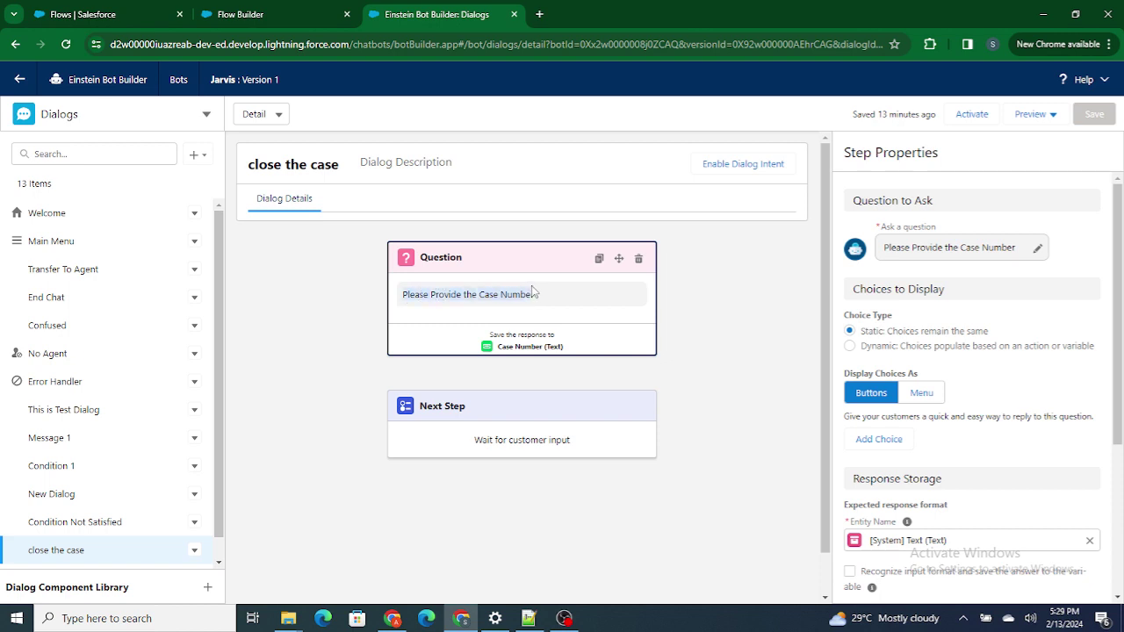
left_click(314, 13)
left_click(377, 351)
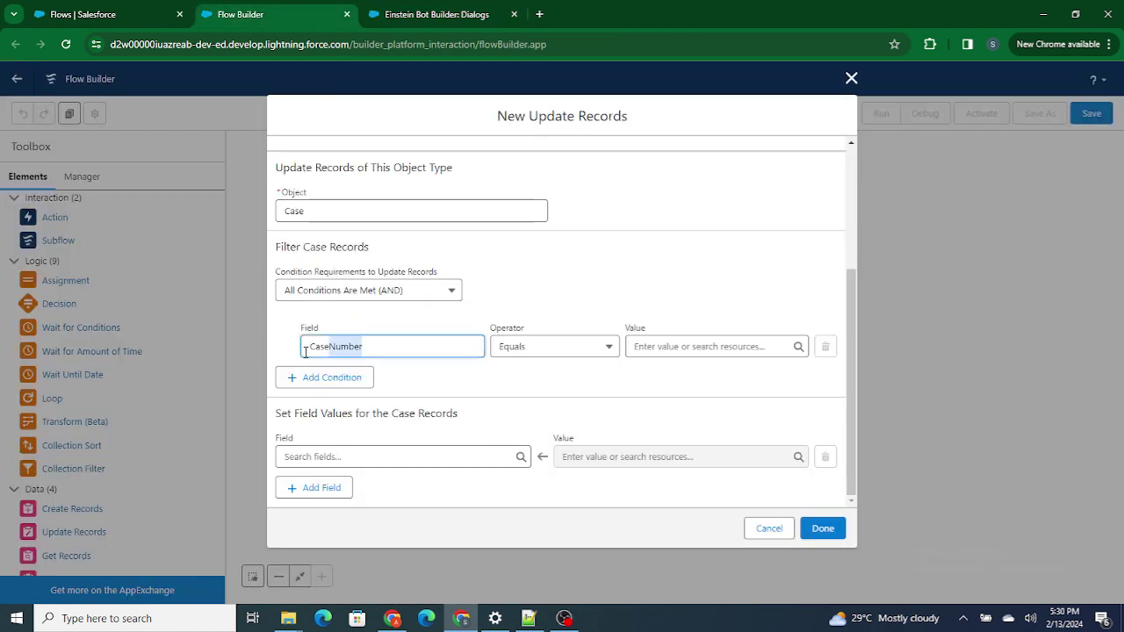
left_click(622, 330)
Start a new Variable resource for the CaseNumber filter value, with the API name CaseNO.
left_click(667, 346)
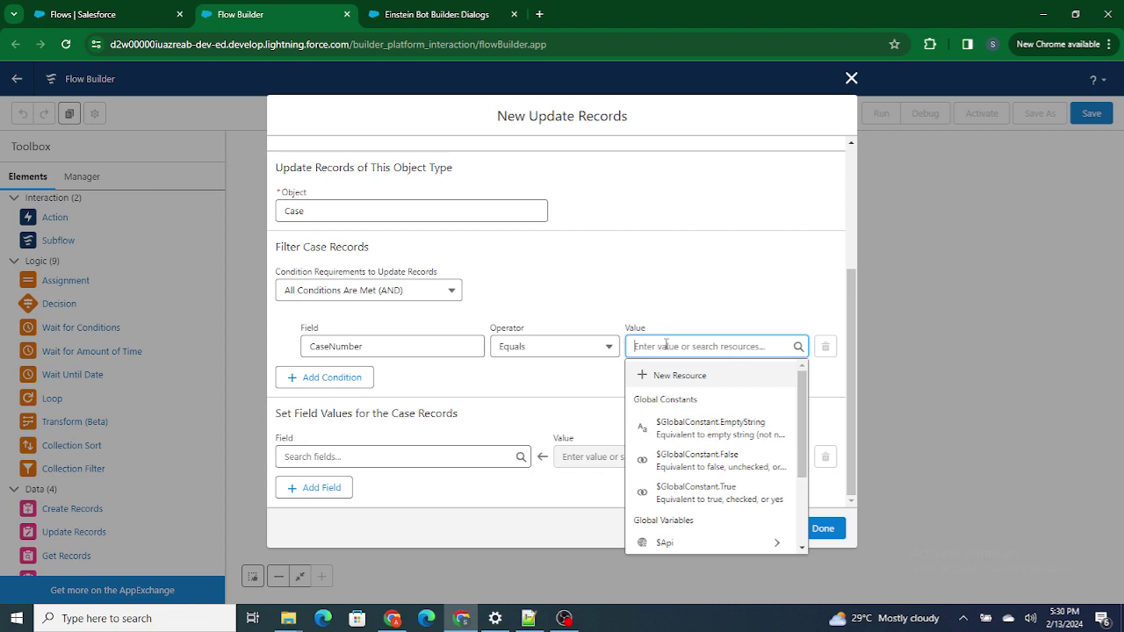
left_click(672, 391)
left_click(408, 274)
left_click(388, 299)
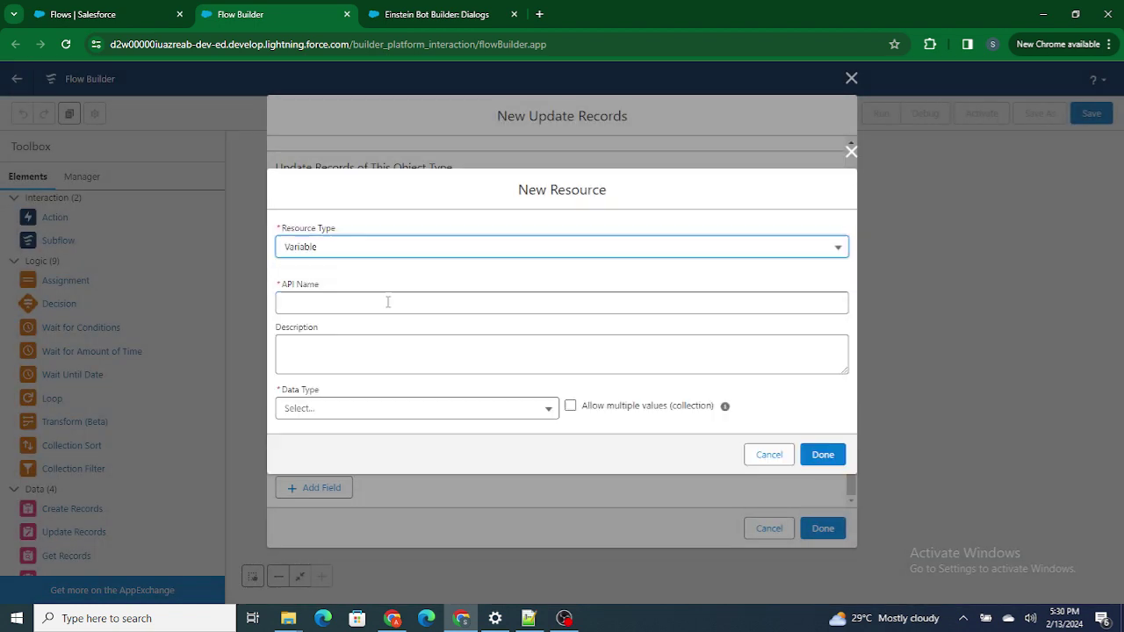
left_click(350, 303)
type("Case NO")
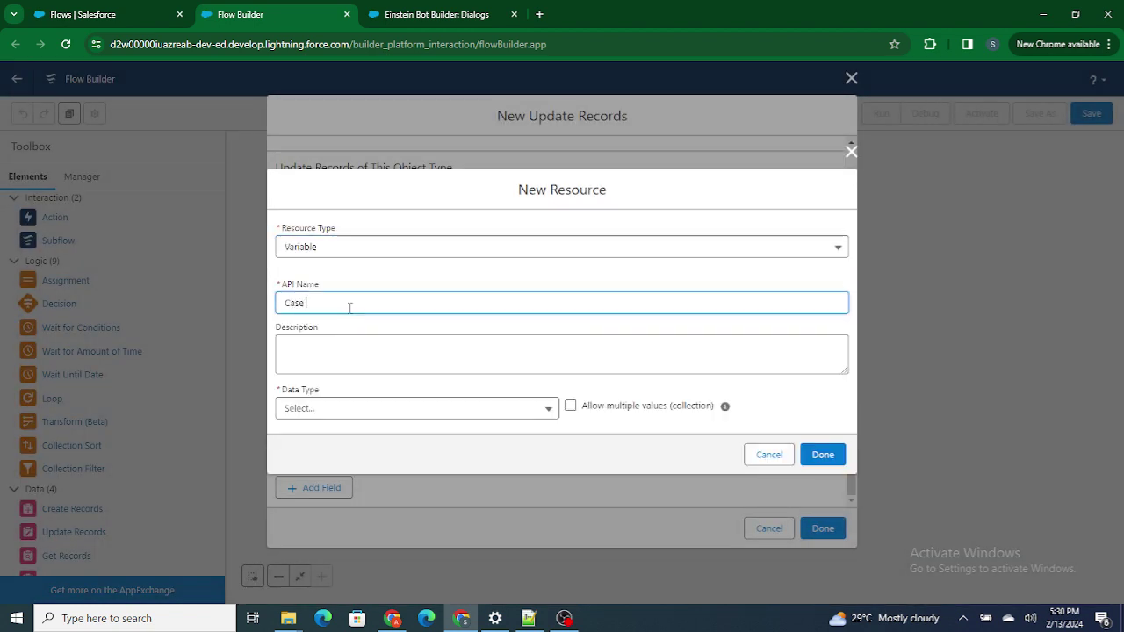
left_click(366, 288)
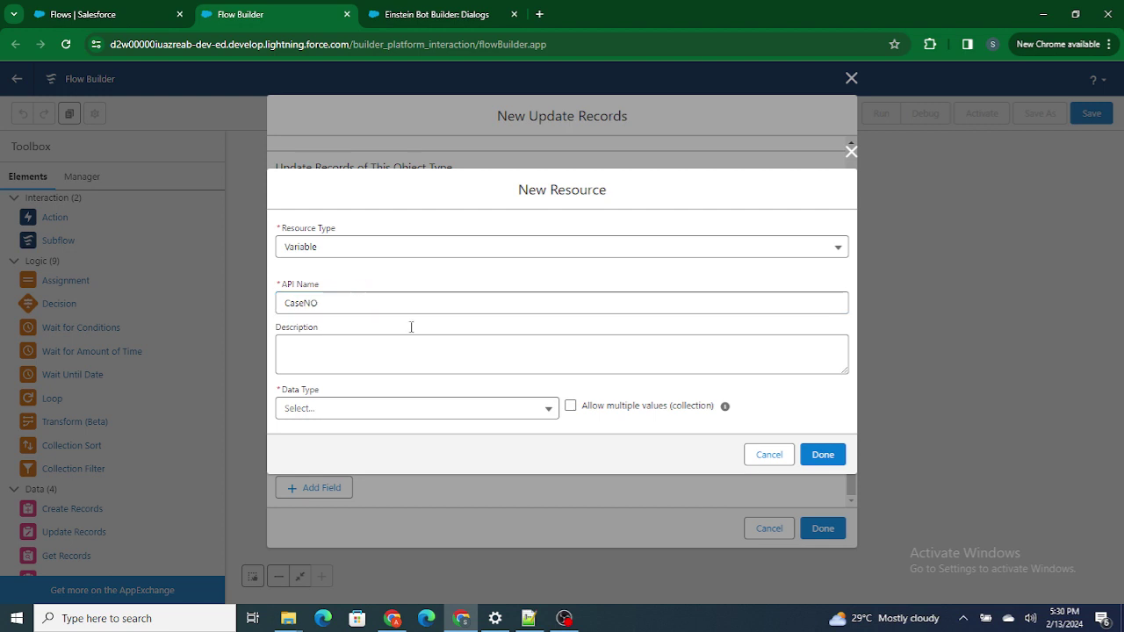
Give the CaseNO variable the Text data type, make it available for input, and finish creating it.
left_click(349, 408)
left_click(335, 224)
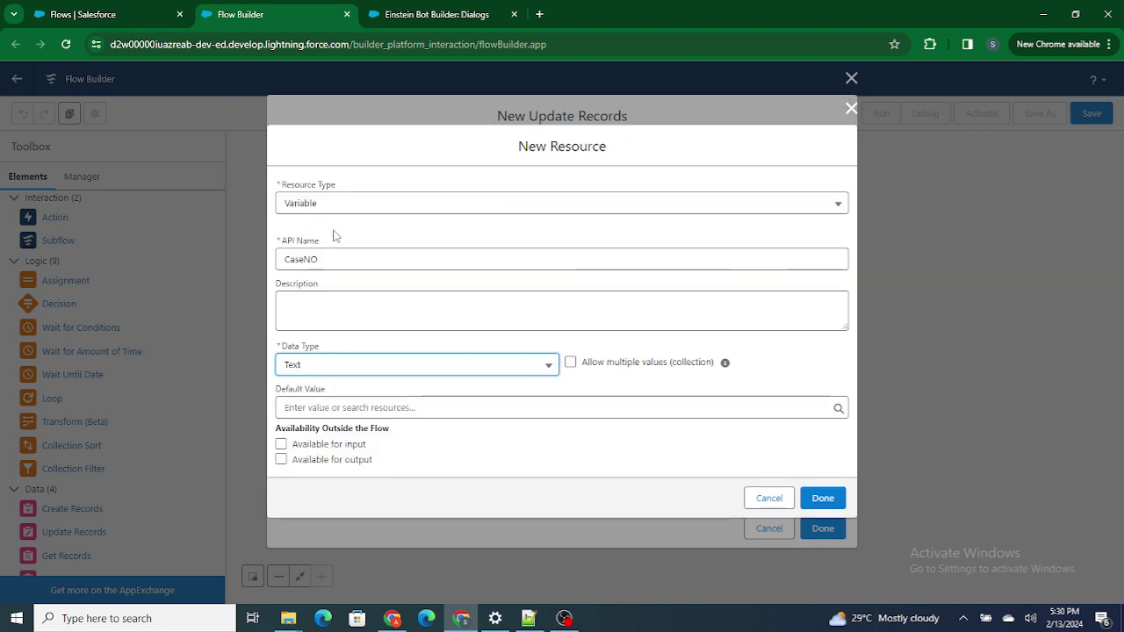
left_click(328, 446)
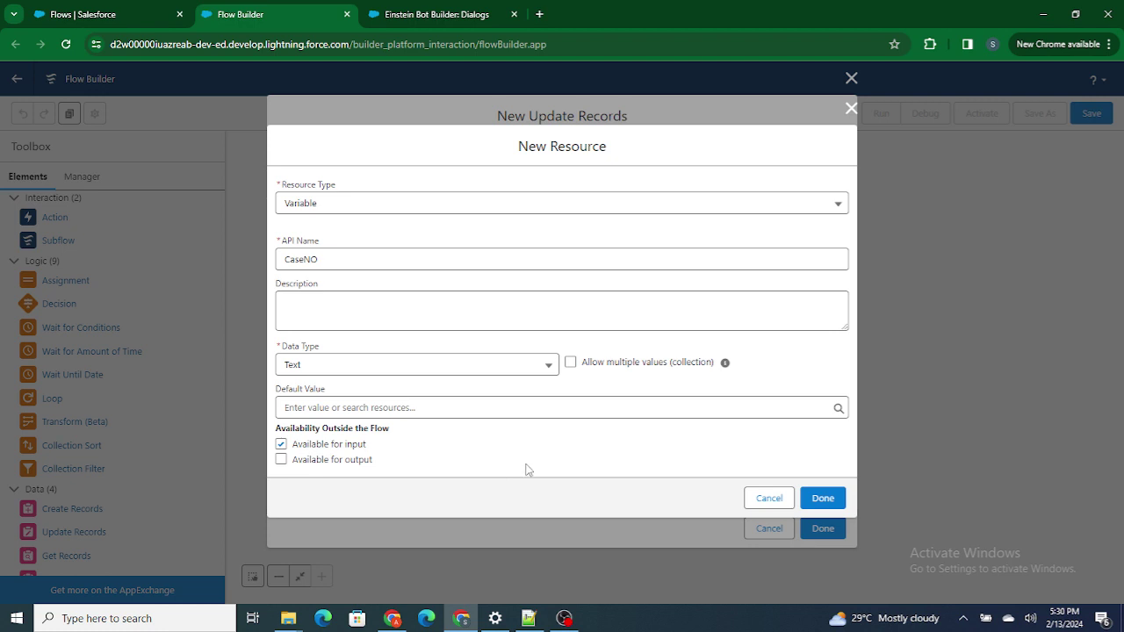
left_click_drag(376, 446, 308, 456)
left_click(823, 498)
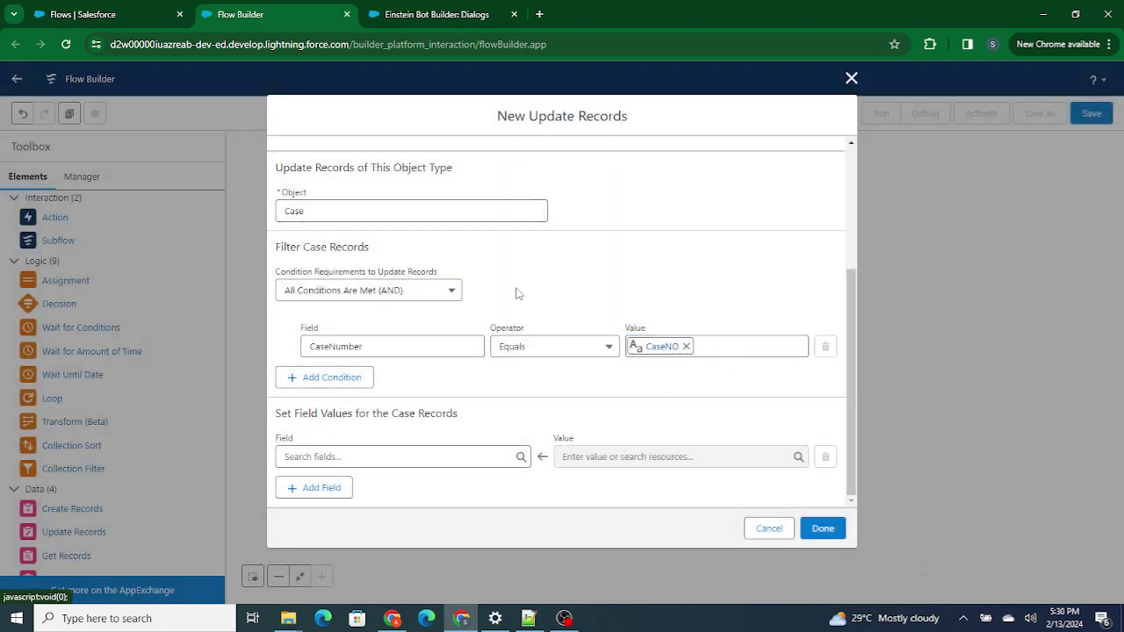
Set the Case records' Status field to Closed and finish the Update Records element.
left_click(332, 462)
type("Status")
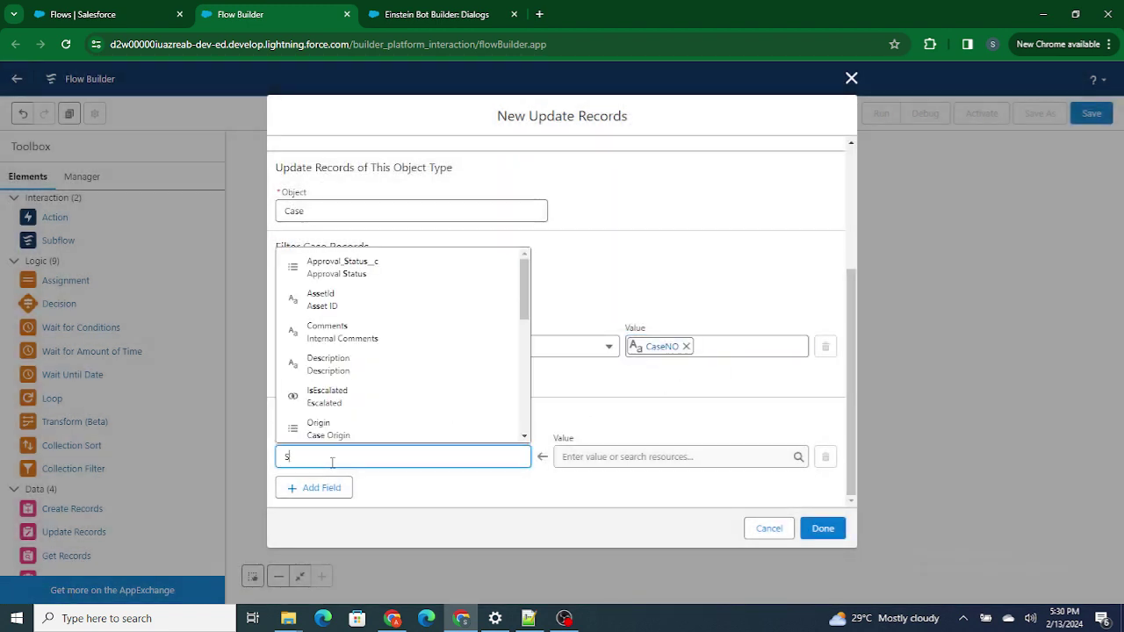
left_click(335, 442)
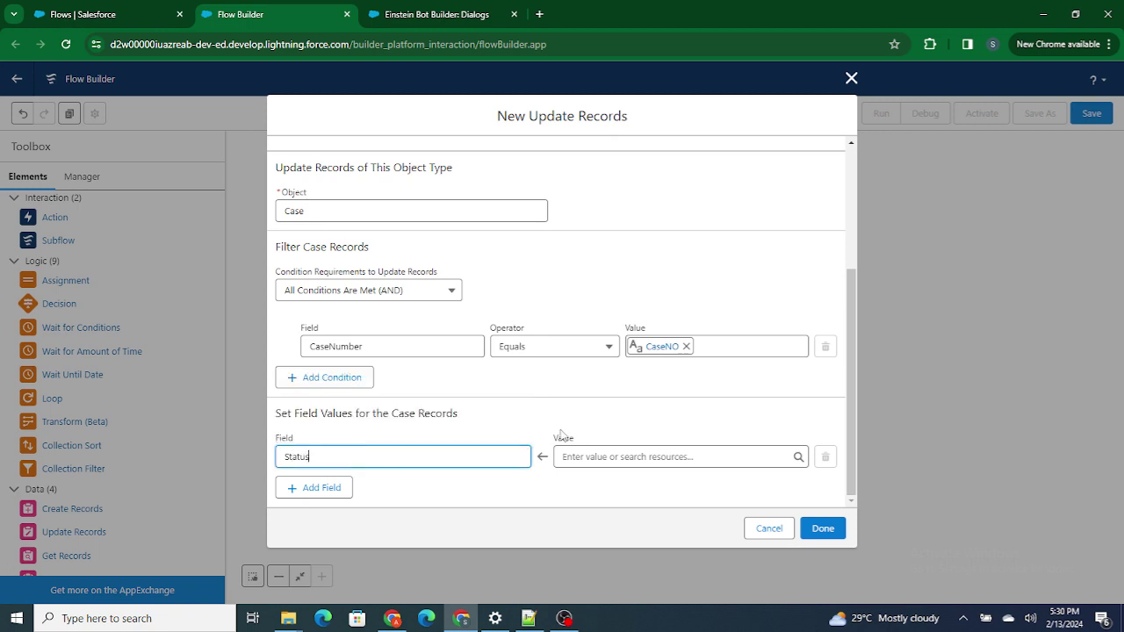
left_click(564, 455)
left_click(596, 422)
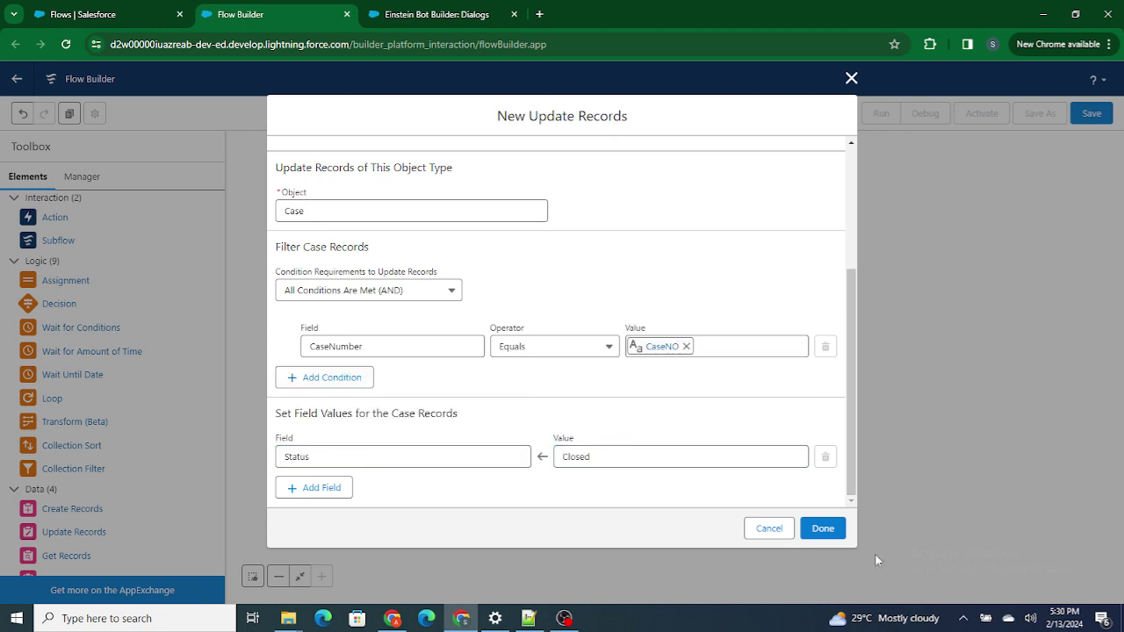
left_click(823, 527)
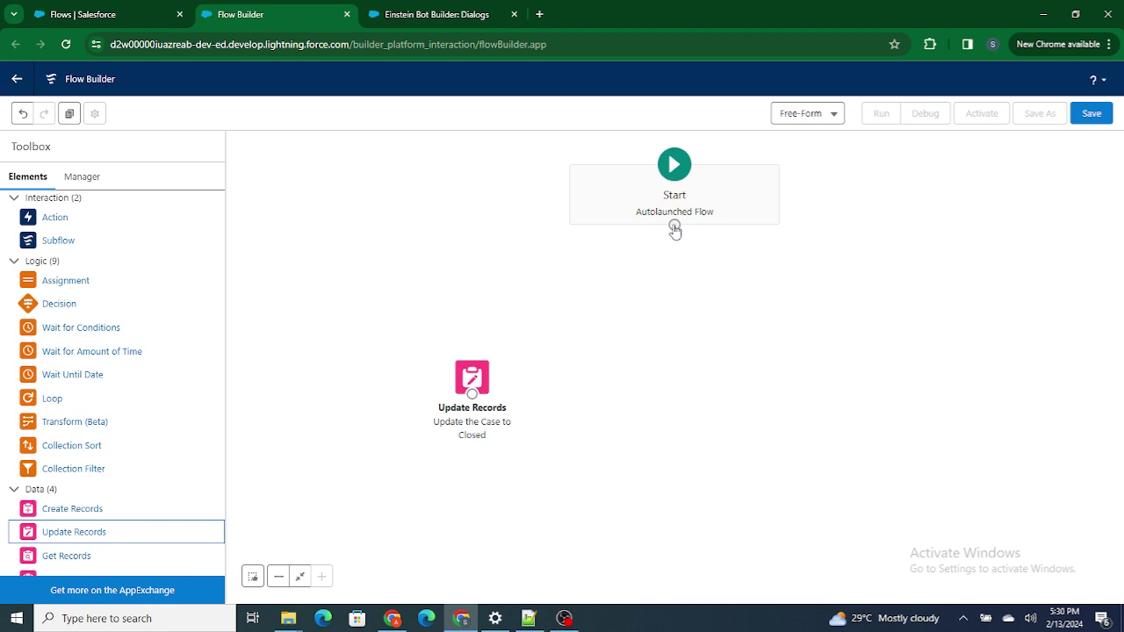
Connect the flow's Start element to the Update the Case to Closed element.
left_click_drag(673, 225, 644, 282)
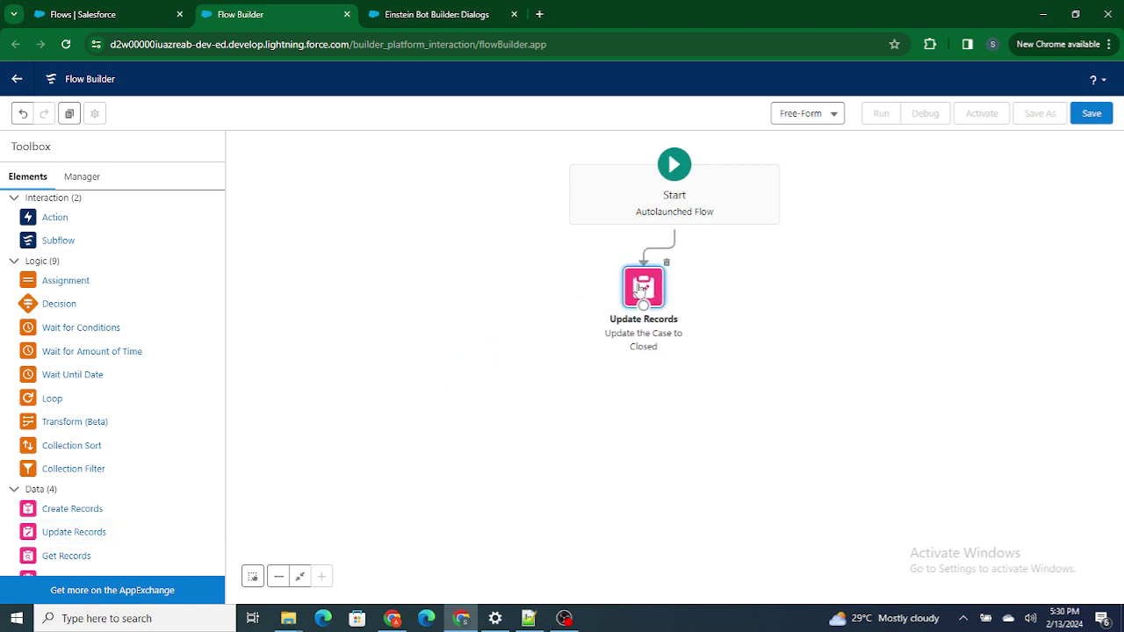
Save the flow with the label Close the Case Using Bot and activate it.
left_click(1089, 121)
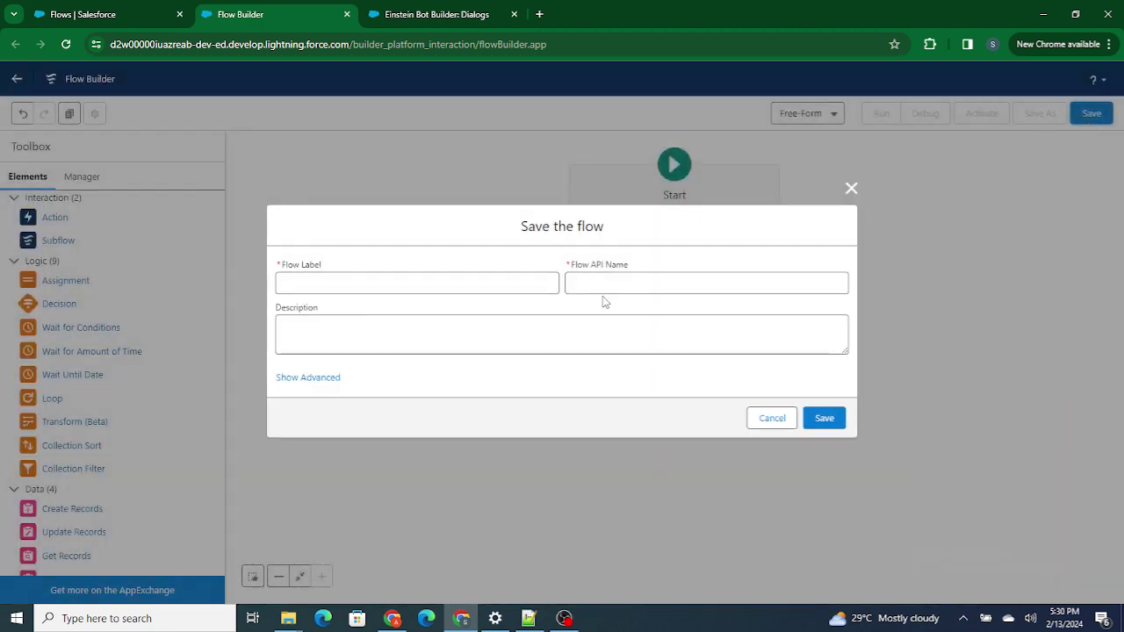
left_click(458, 283)
type("Close ")
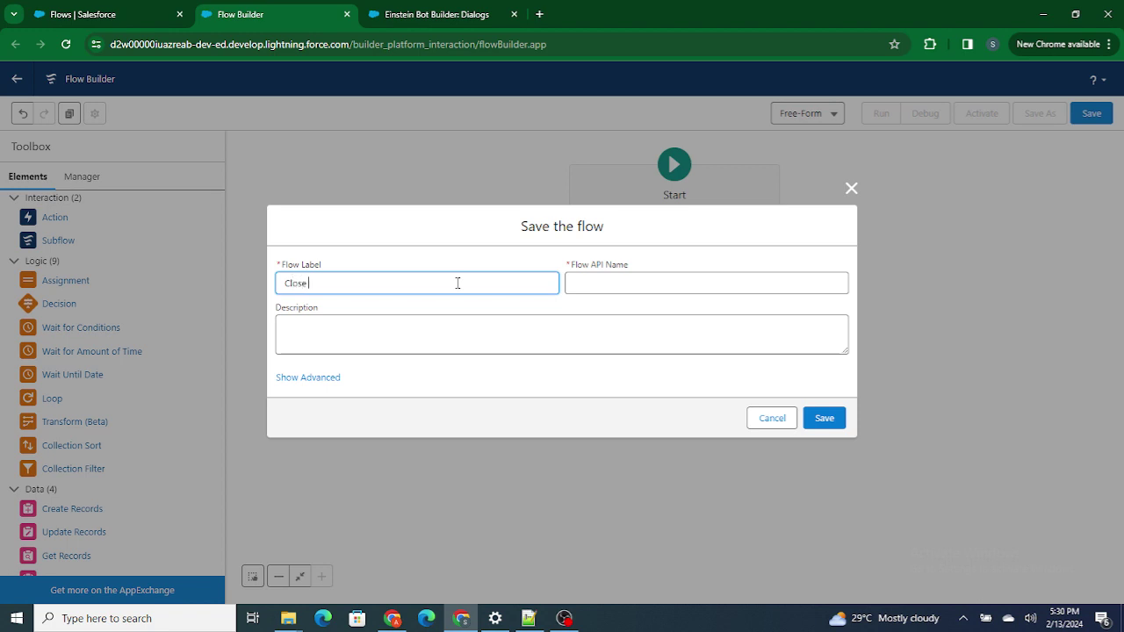
type("the Case Using Bot")
left_click(439, 263)
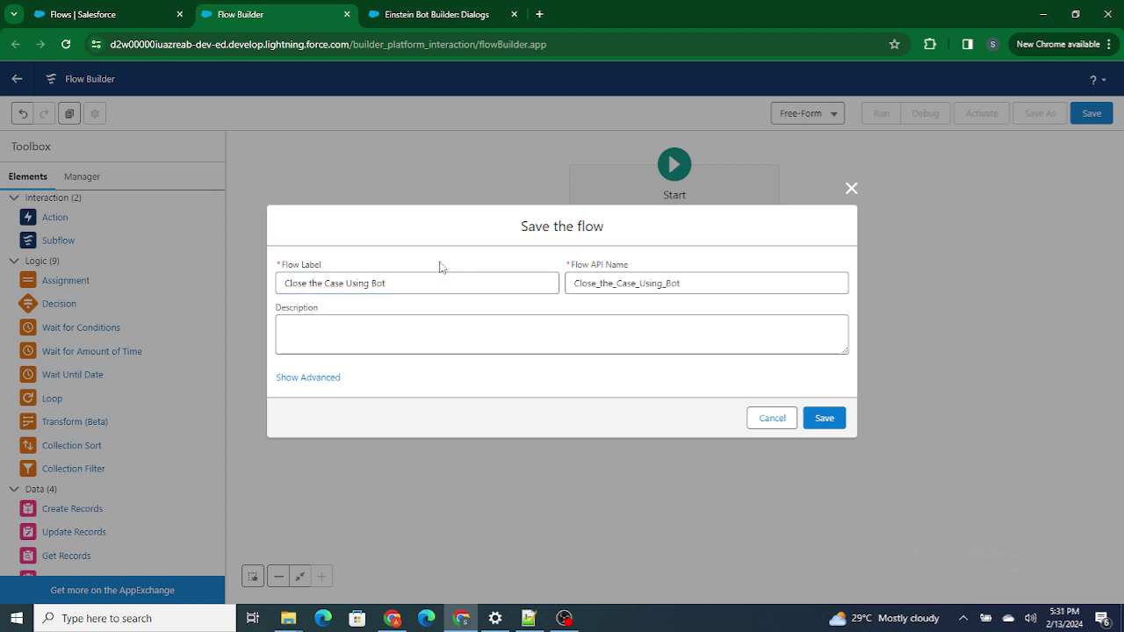
left_click(823, 418)
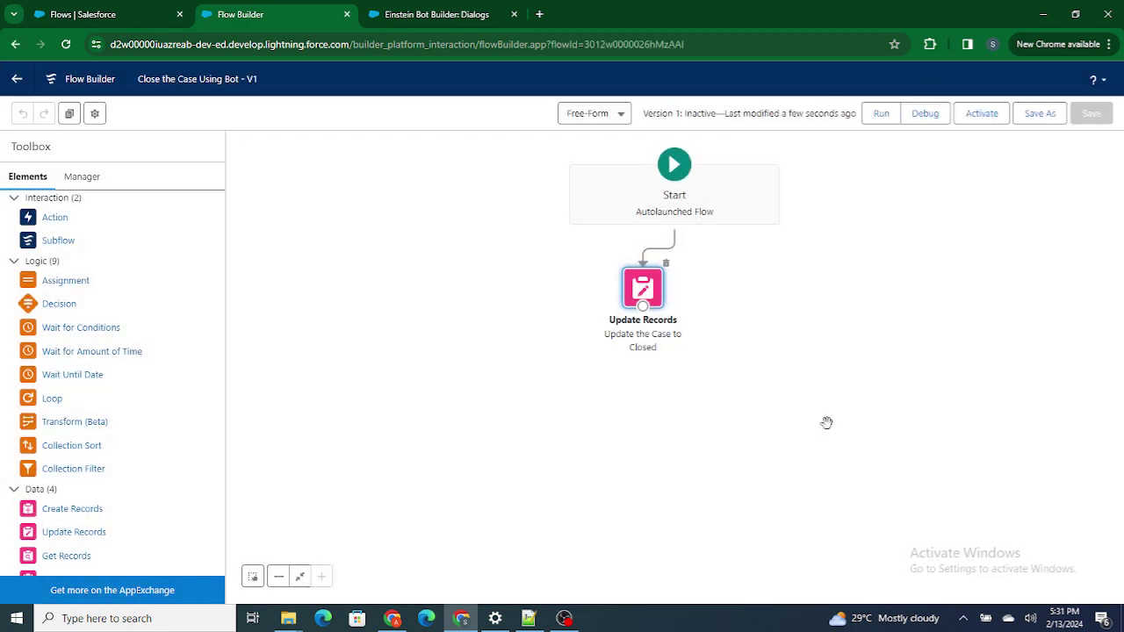
left_click(979, 114)
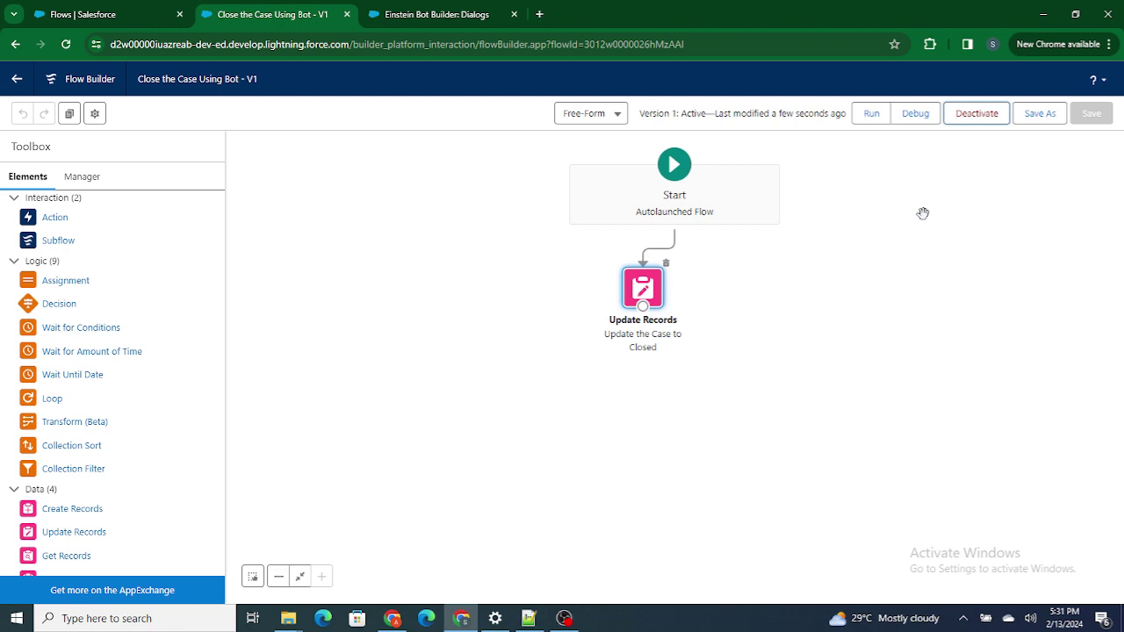
Switch to Einstein Bot Builder and add a Flow action below the case number question in the close the case dialog.
left_click(432, 9)
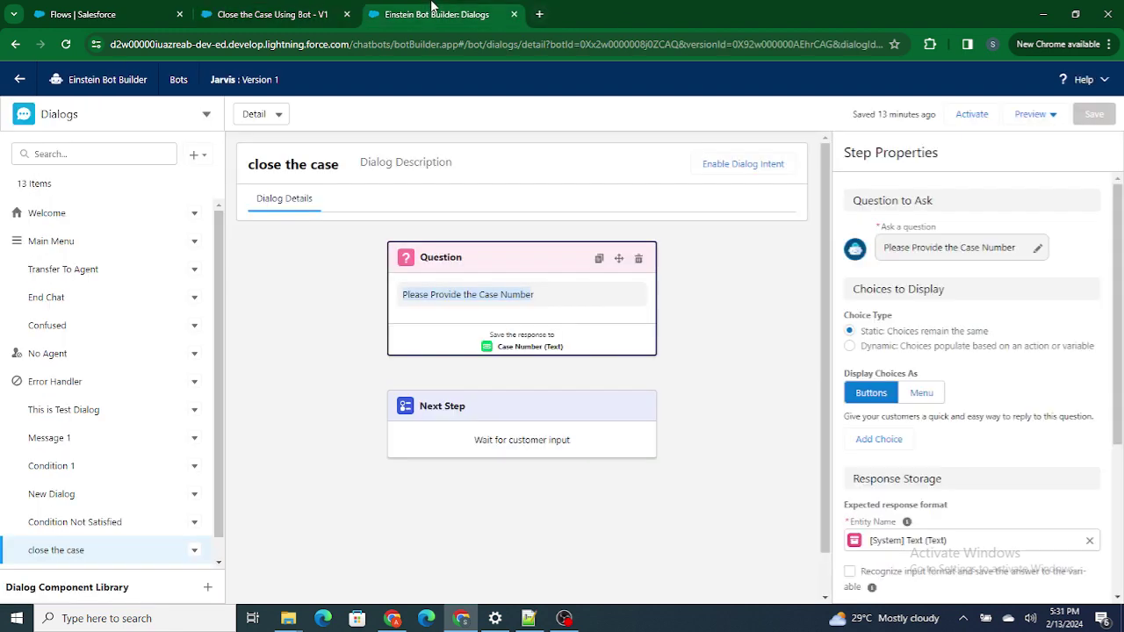
left_click(67, 45)
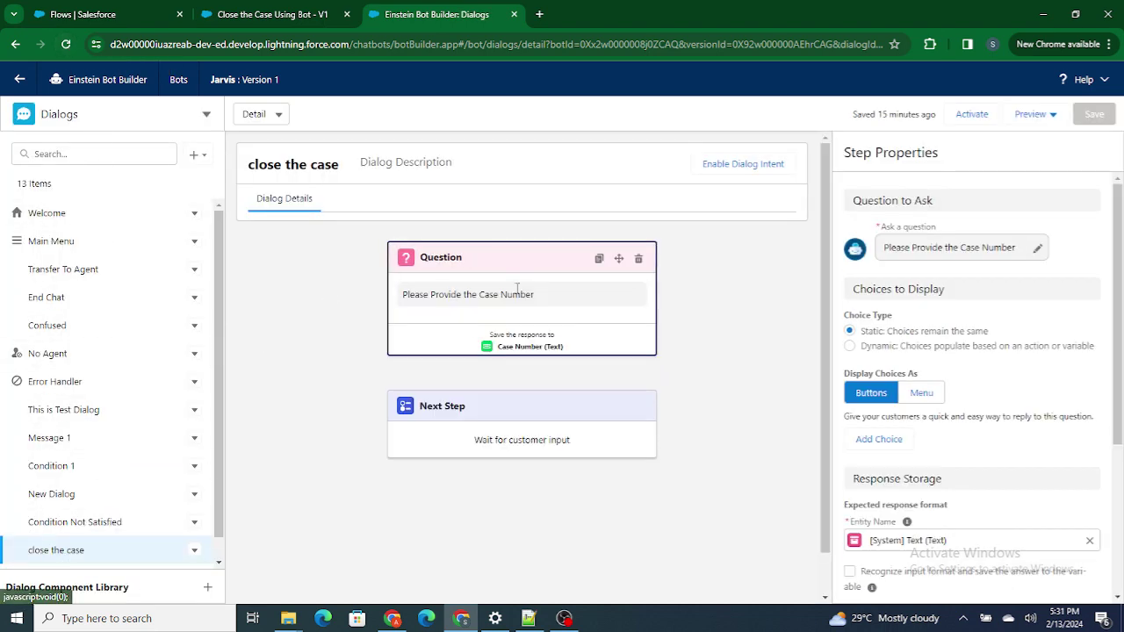
left_click_drag(532, 295, 402, 297)
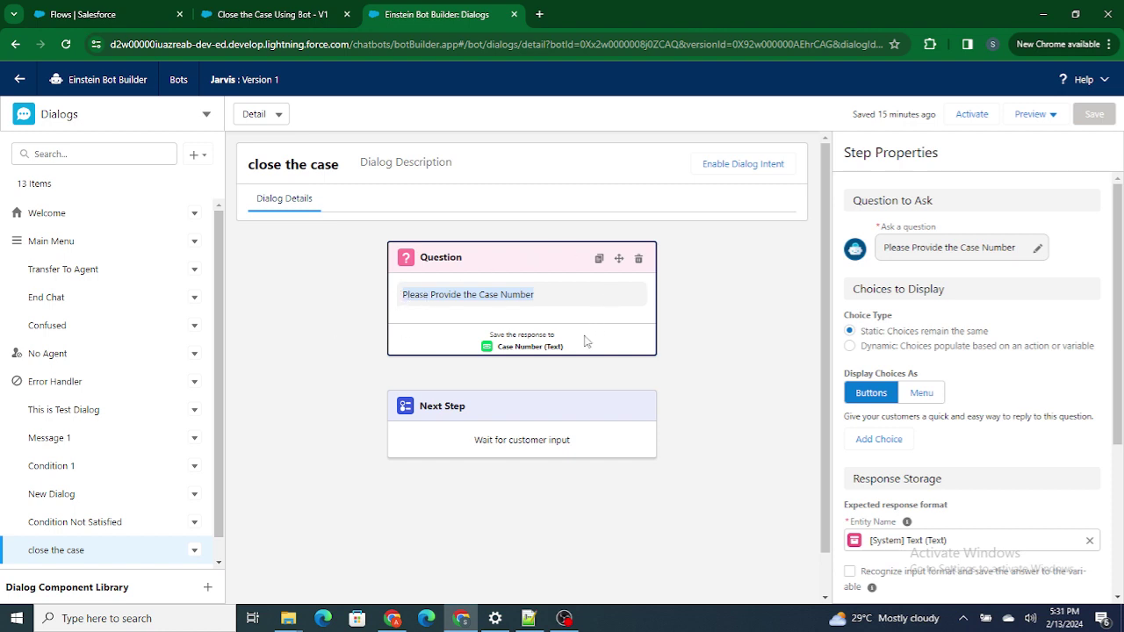
left_click_drag(499, 347, 560, 344)
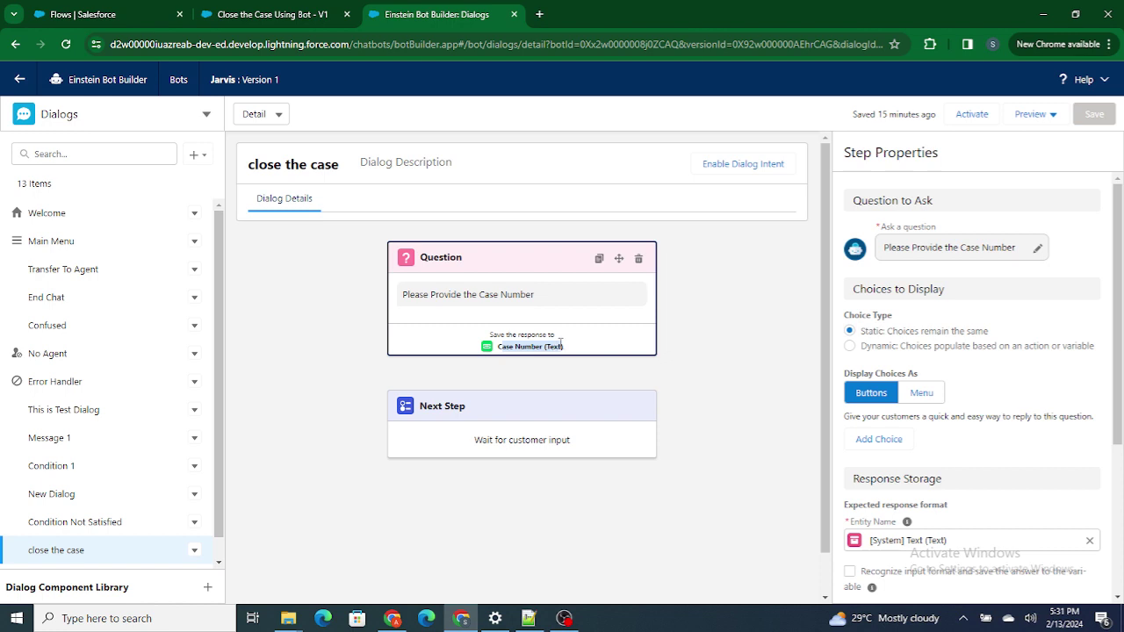
left_click(670, 361)
left_click(531, 387)
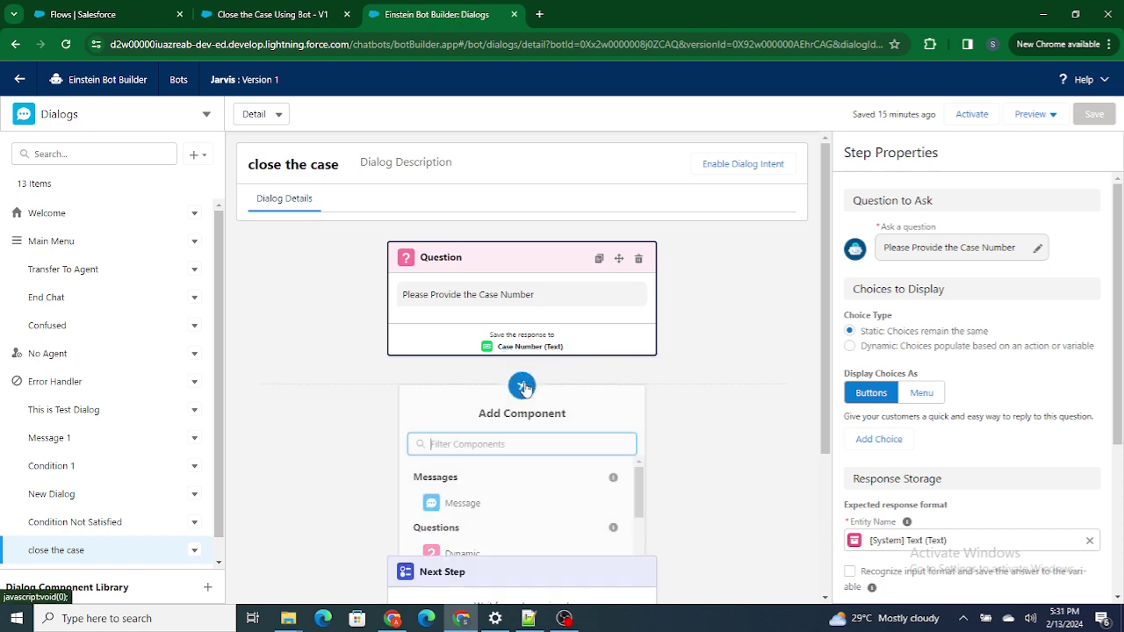
scroll(470, 505, "down", 5)
scroll(473, 507, "up", 1)
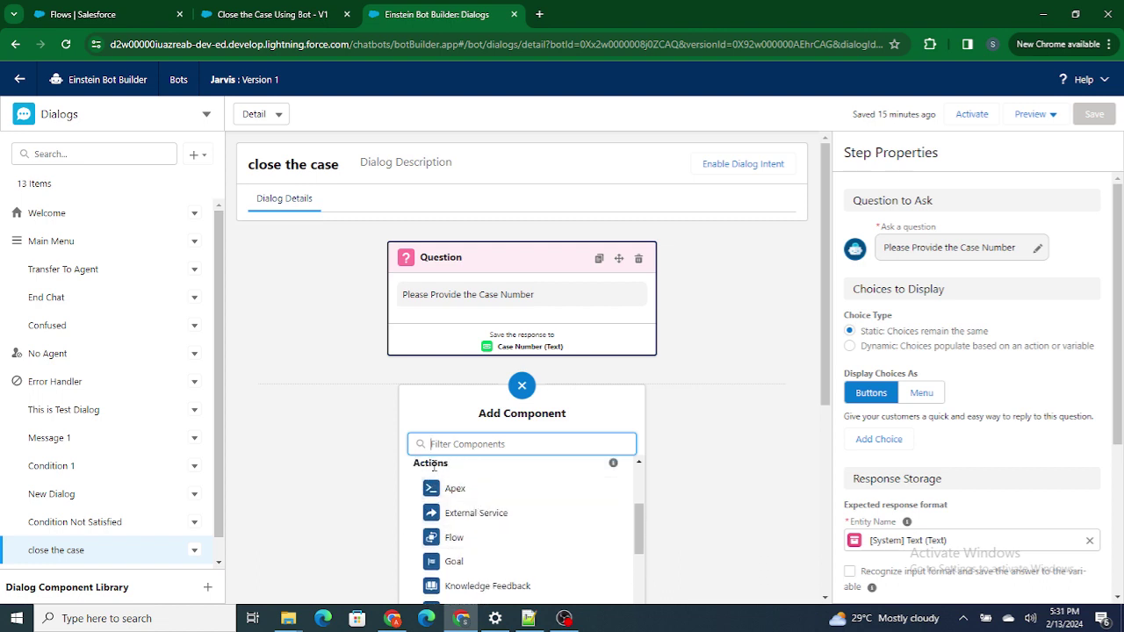
left_click(453, 537)
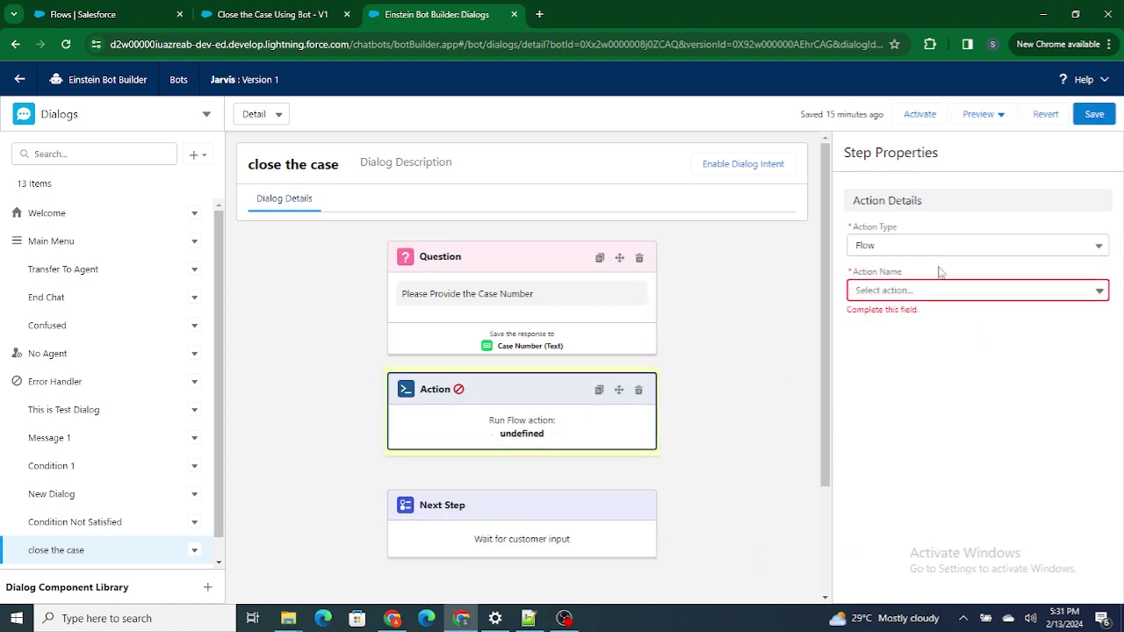
Set the new Flow action to run the Close the Case Using Bot flow.
left_click(923, 288)
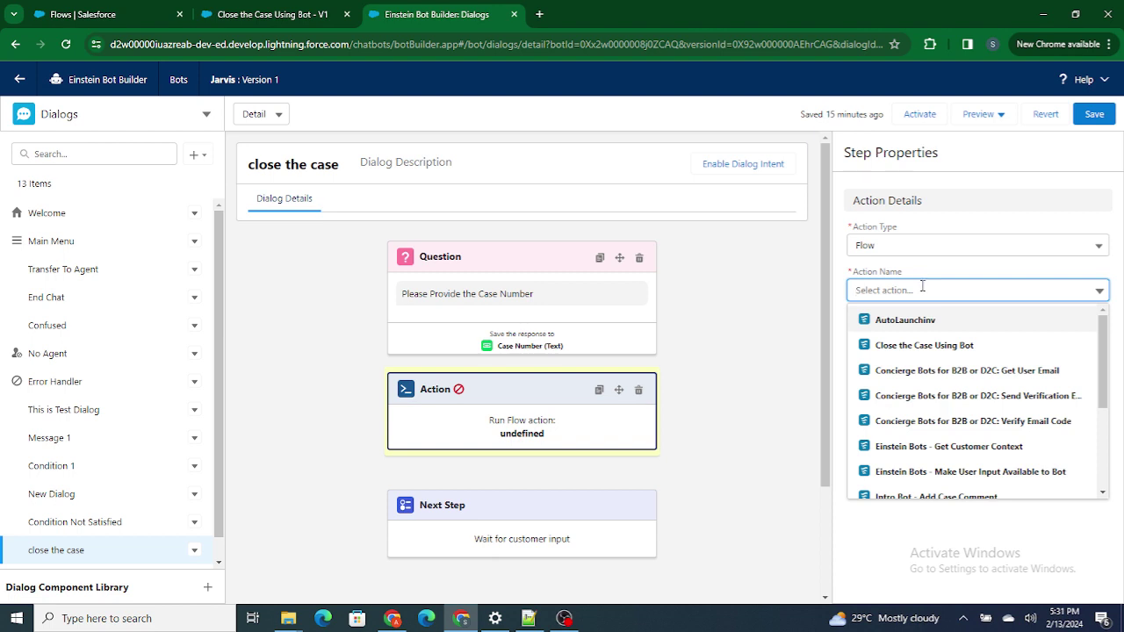
type("Clos")
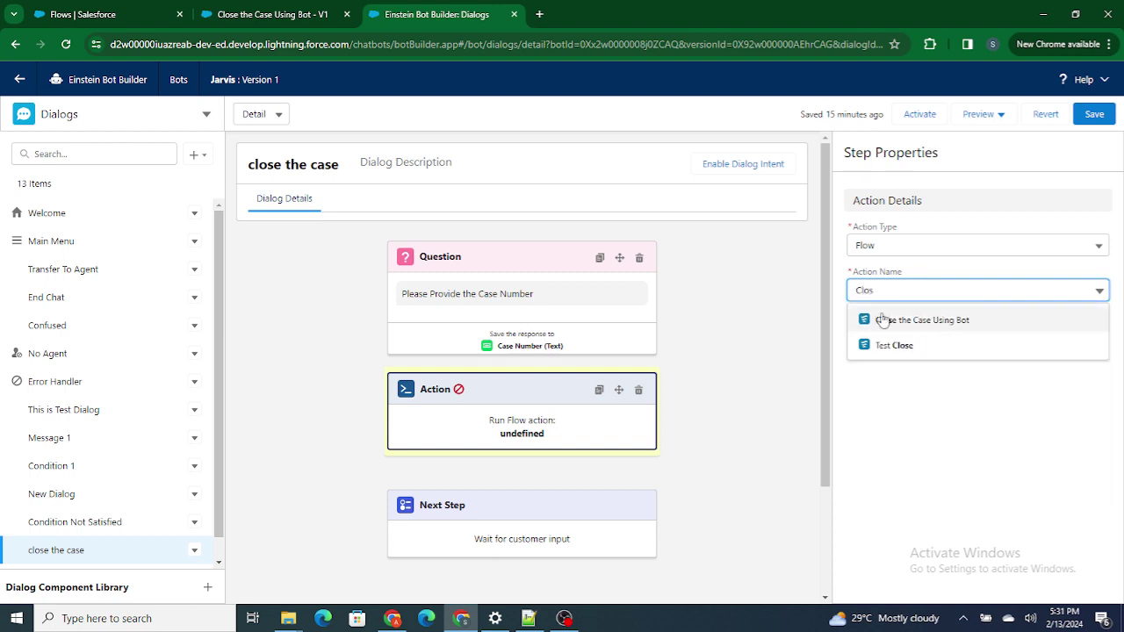
left_click(948, 319)
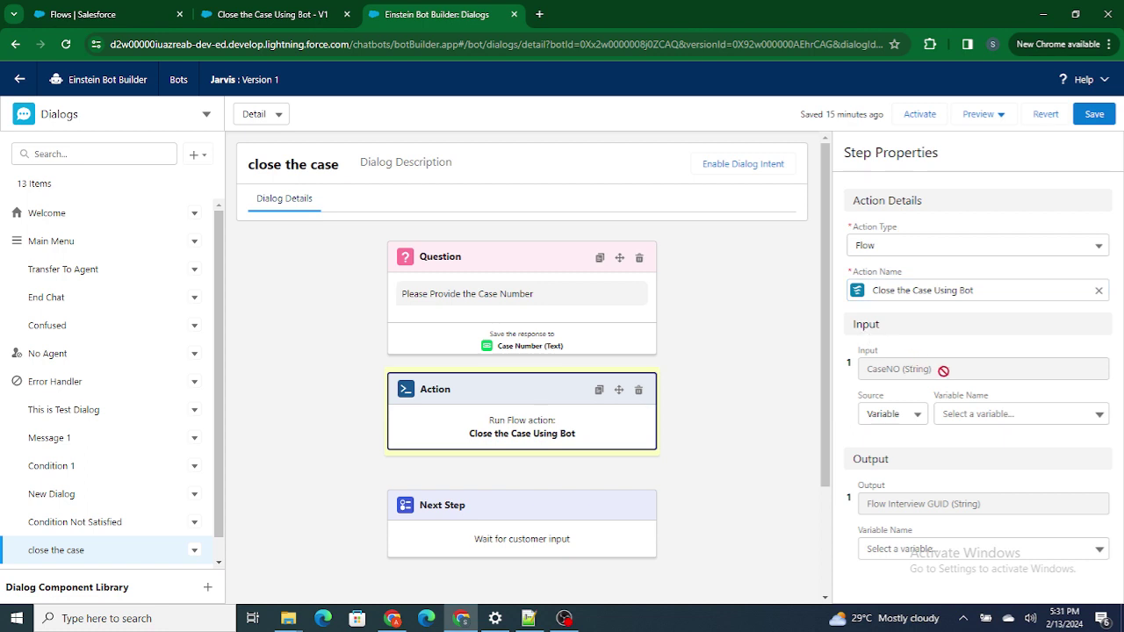
Compare the action's CaseNO input with the CaseNO variable's settings in the flow, and return to the bot's close the case dialog.
left_click_drag(941, 369, 859, 370)
left_click(272, 14)
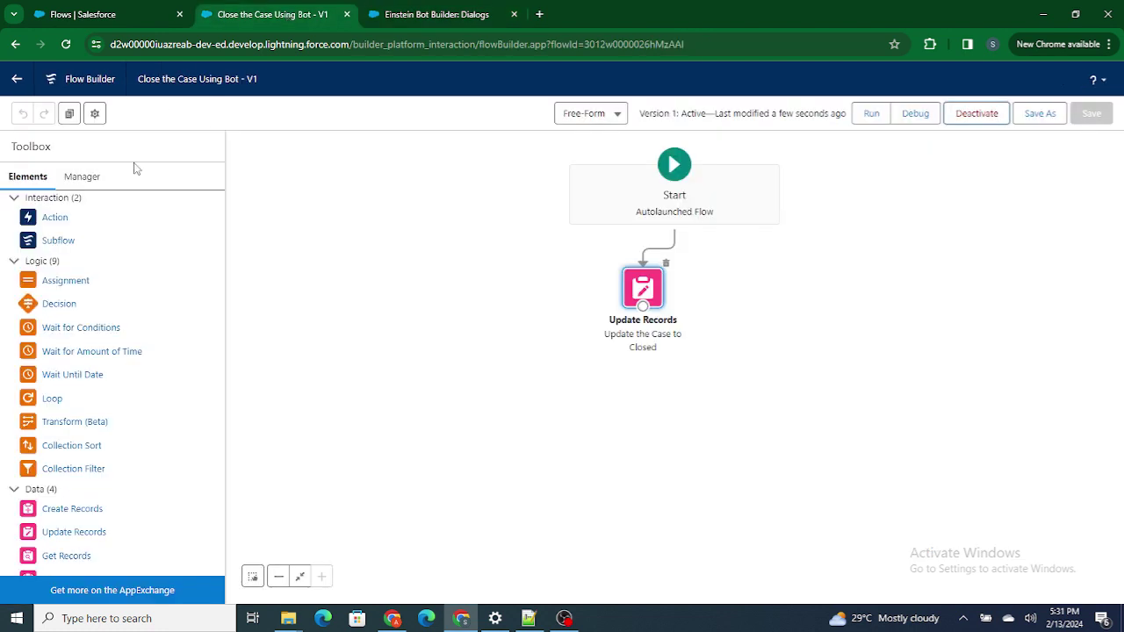
left_click(82, 176)
double_click(51, 304)
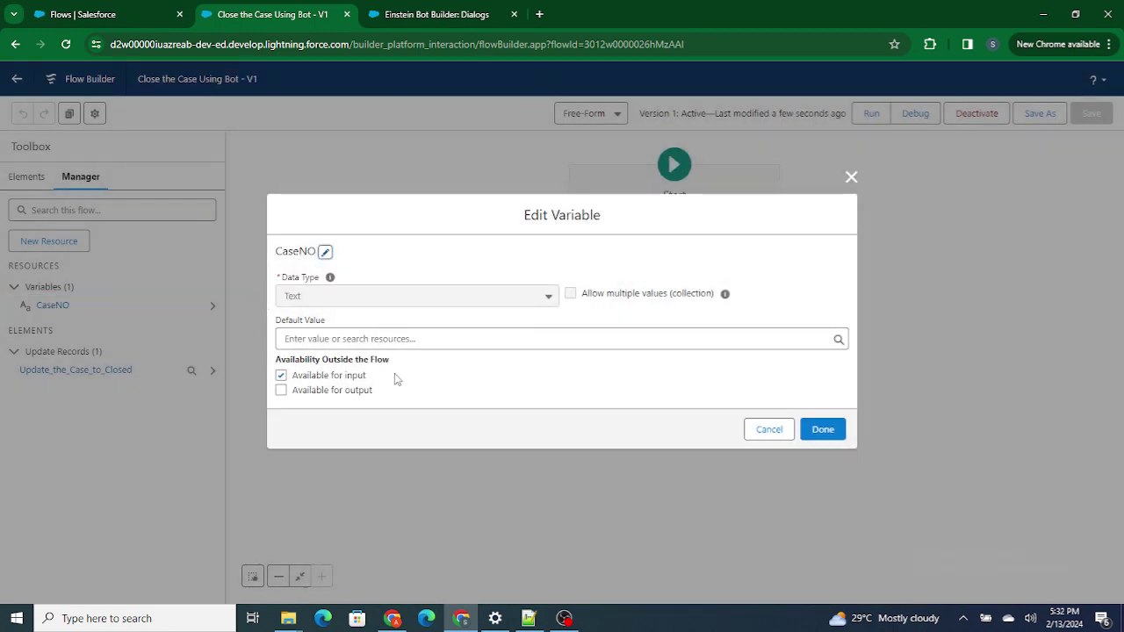
left_click(410, 15)
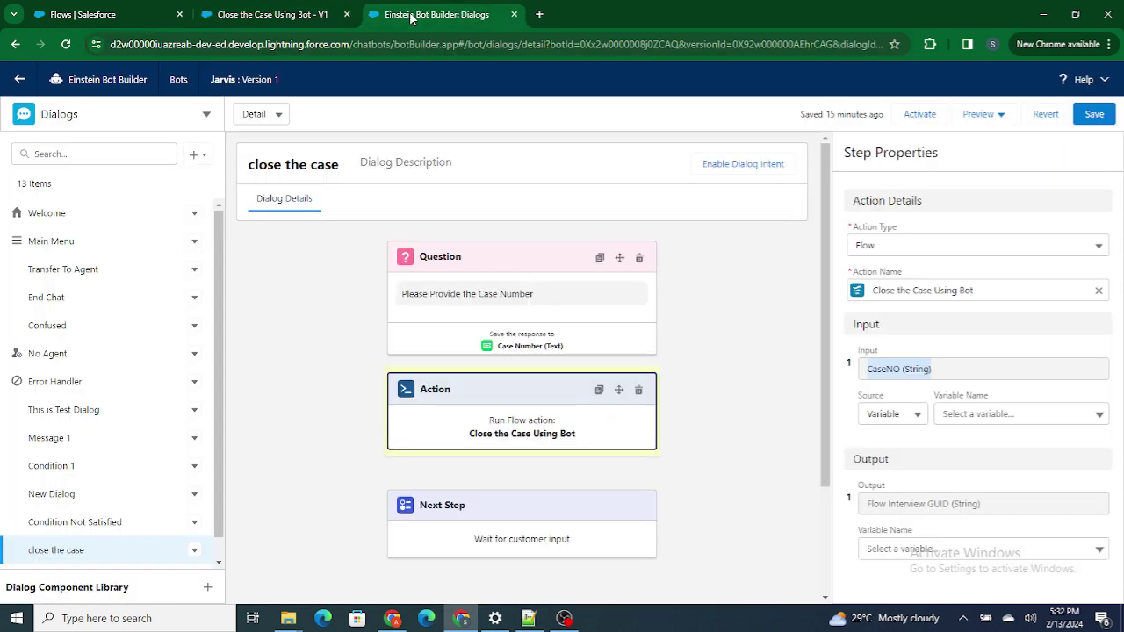
left_click(931, 350)
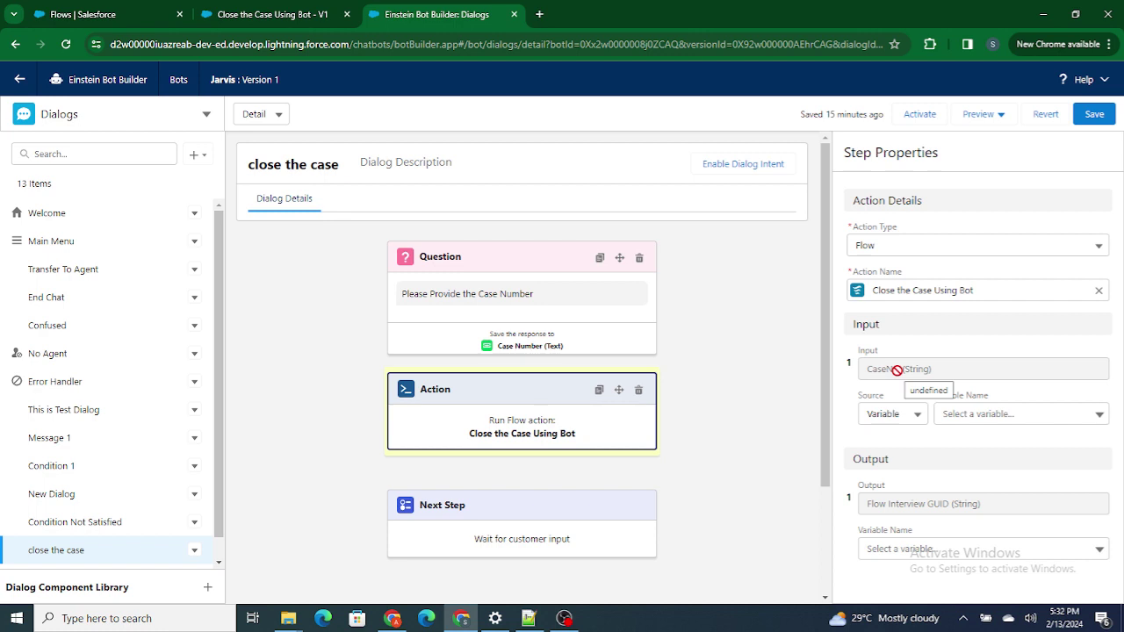
Map the bot variable Case Number (Text) to the action's CaseNO input and save the bot.
left_click(978, 418)
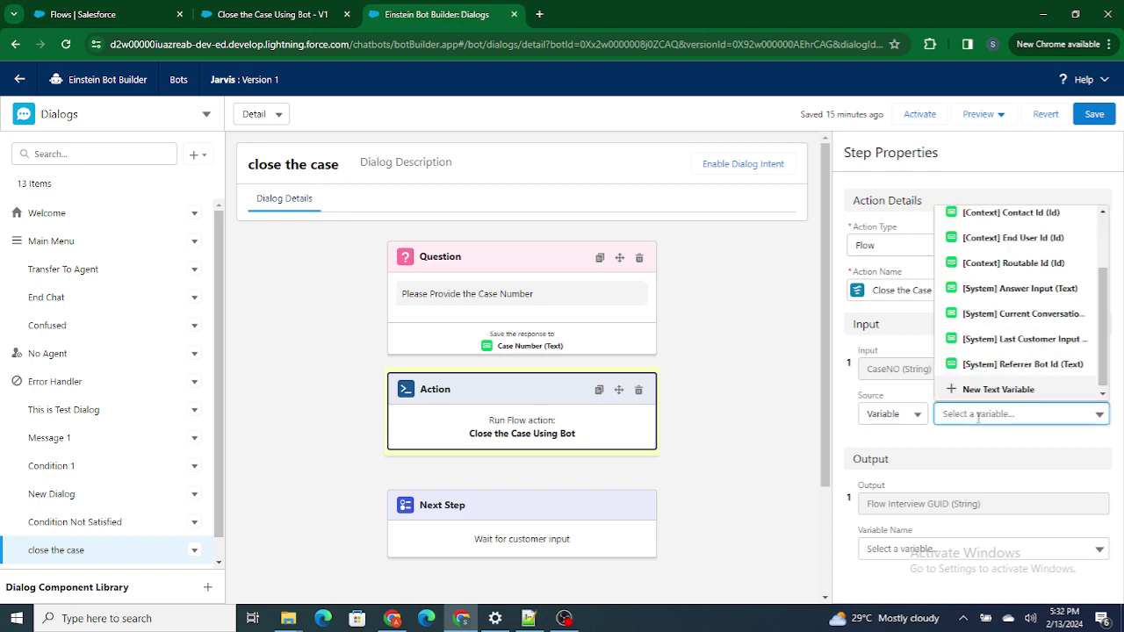
scroll(987, 263, "up", 2)
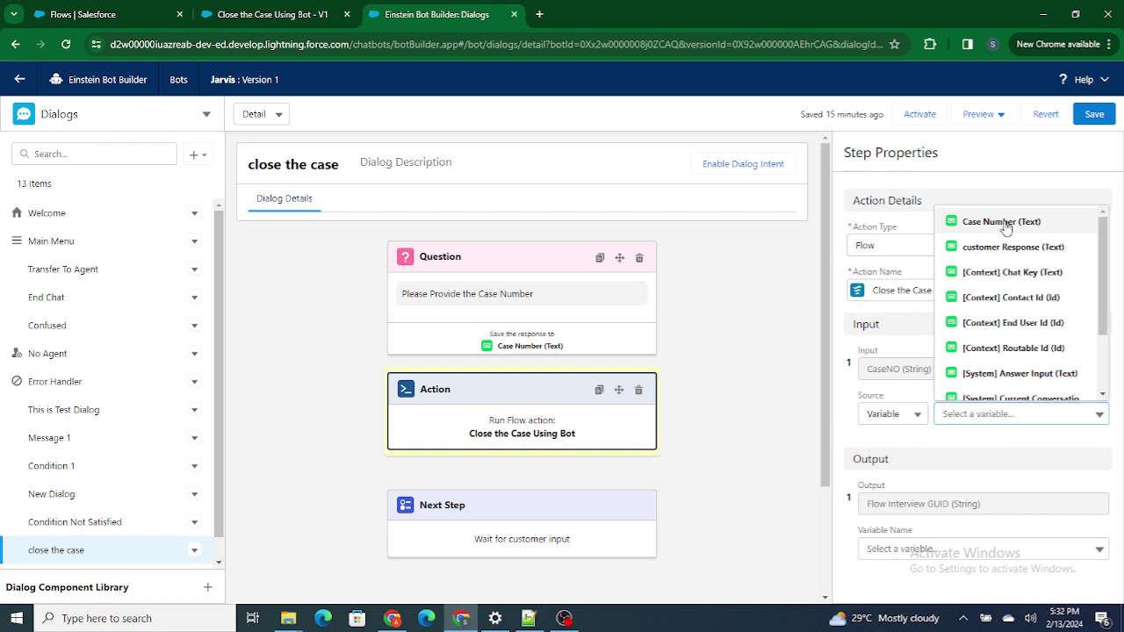
left_click(1003, 225)
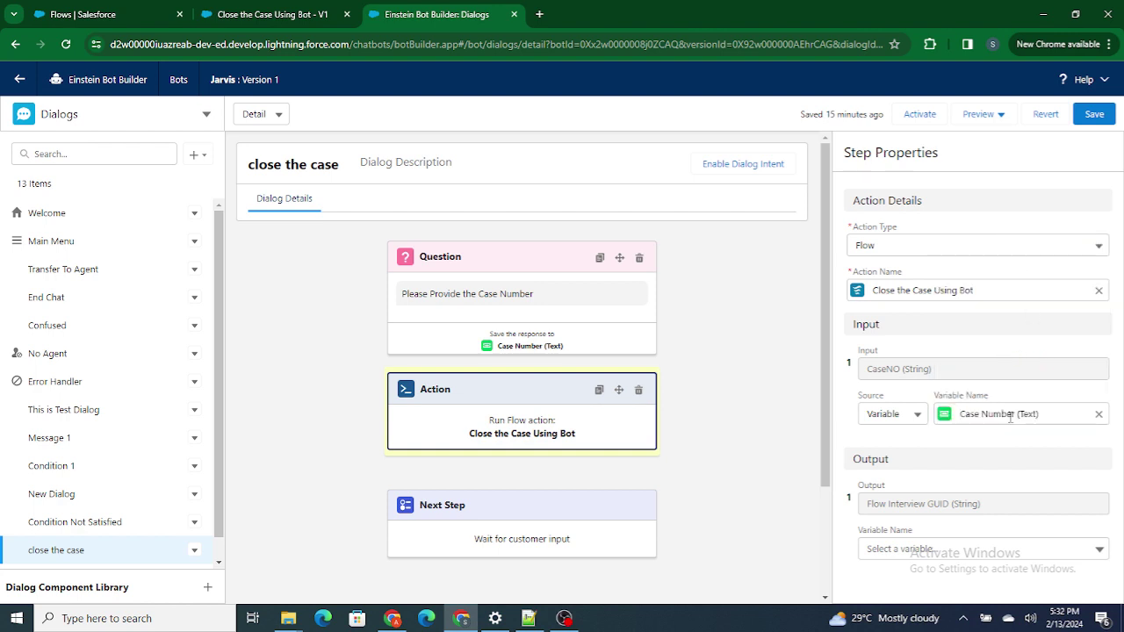
left_click(1093, 114)
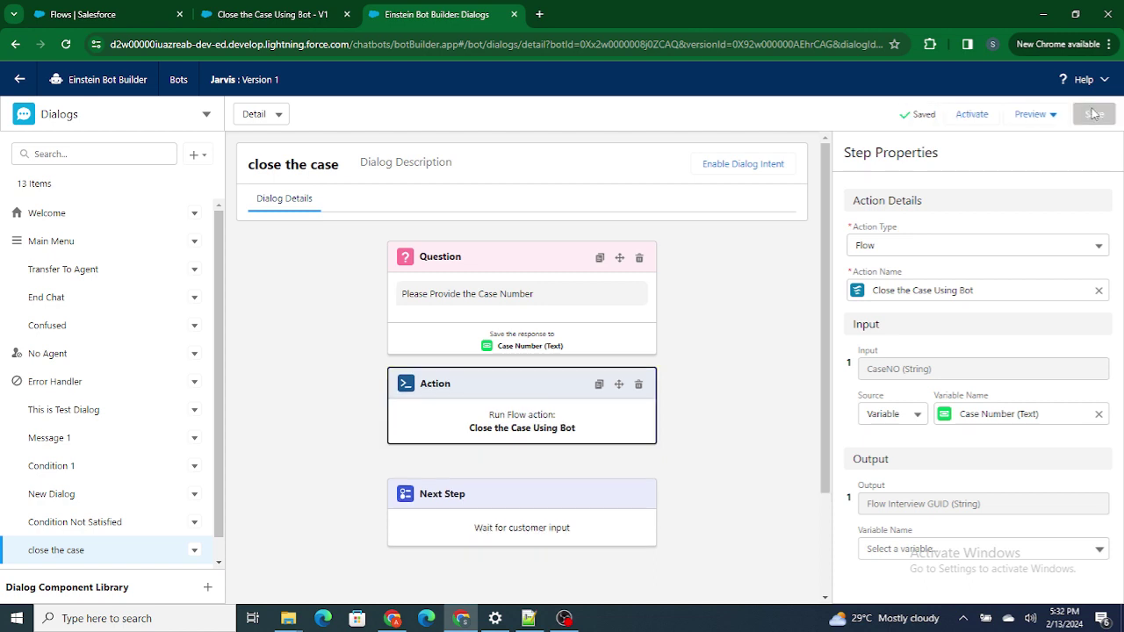
Review the path from the Welcome dialog through This is Test Dialog, including its Close The case choice and the rule that handles it.
left_click(40, 215)
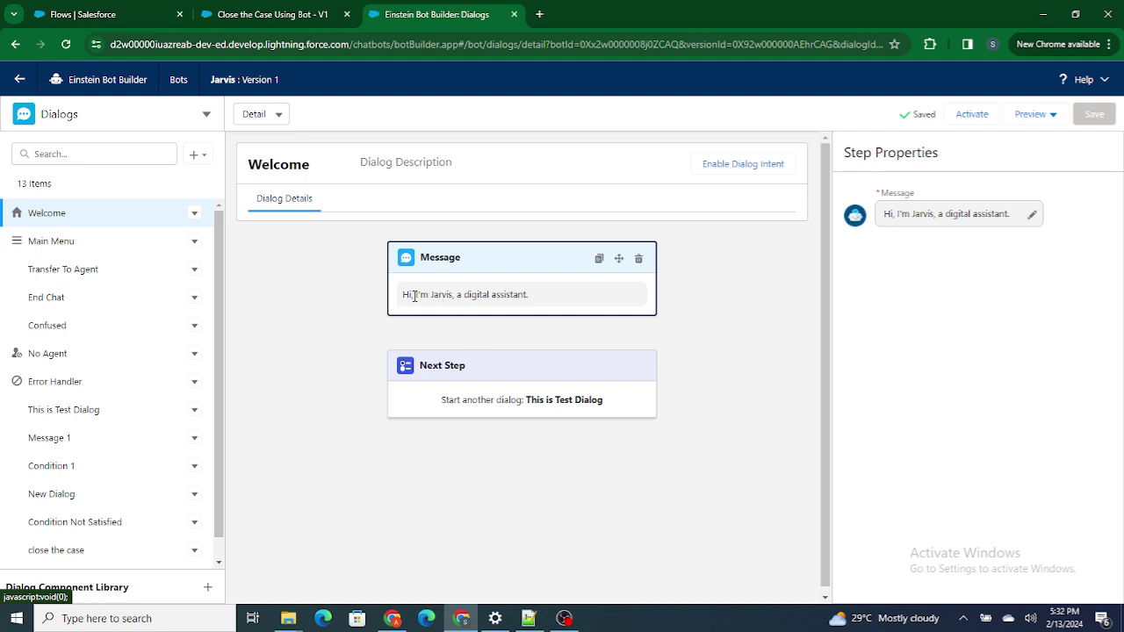
left_click_drag(402, 294, 507, 292)
left_click(538, 404)
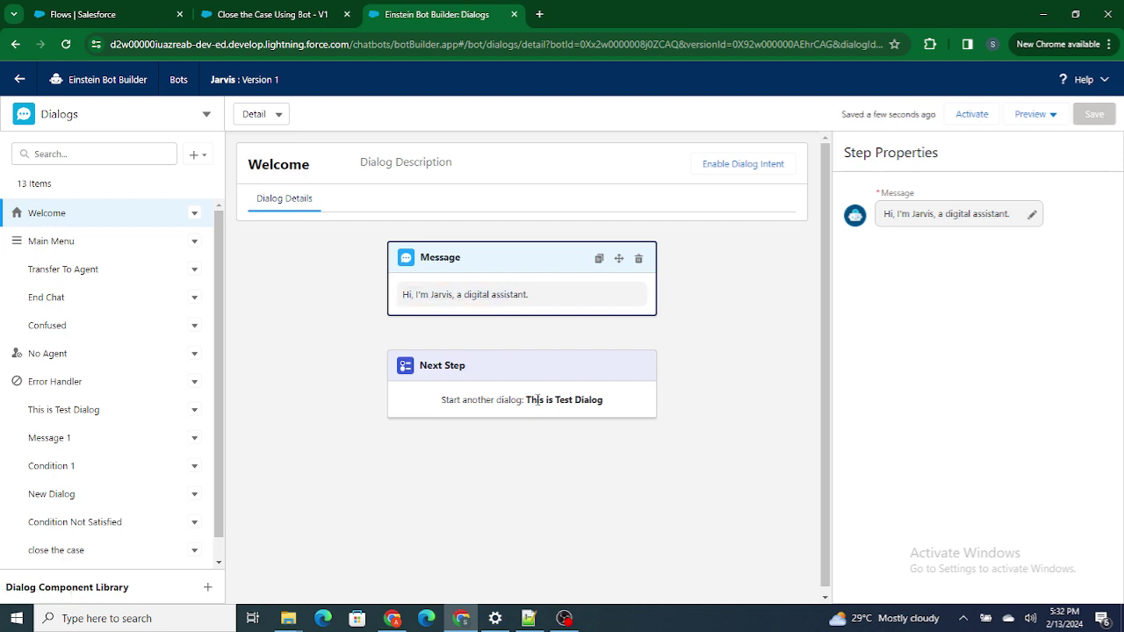
left_click(104, 408)
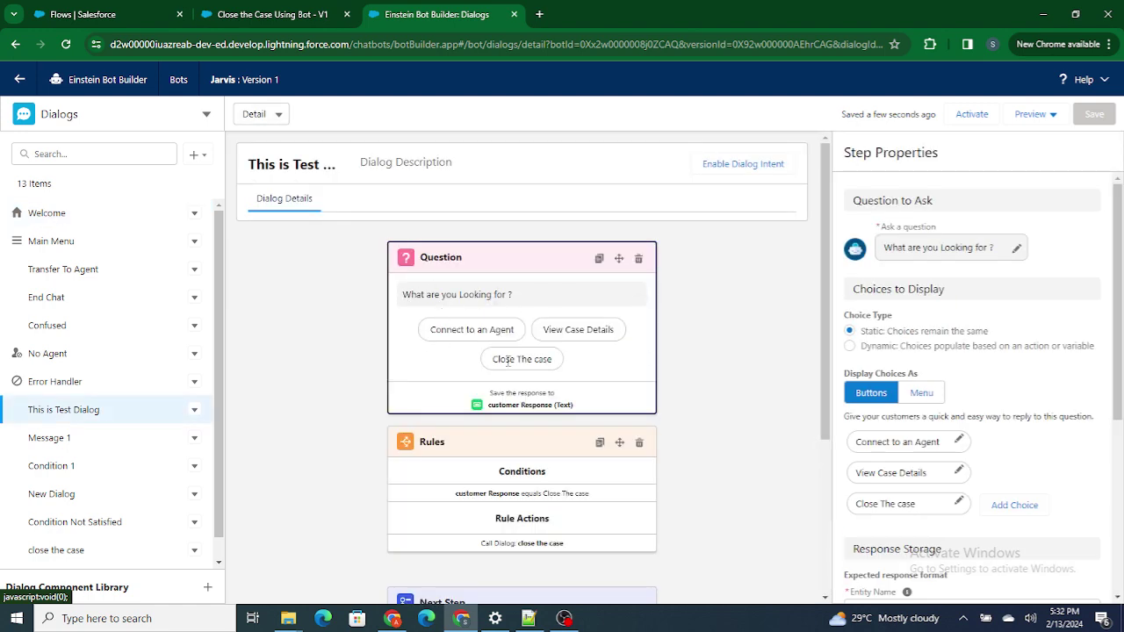
left_click_drag(488, 364, 555, 363)
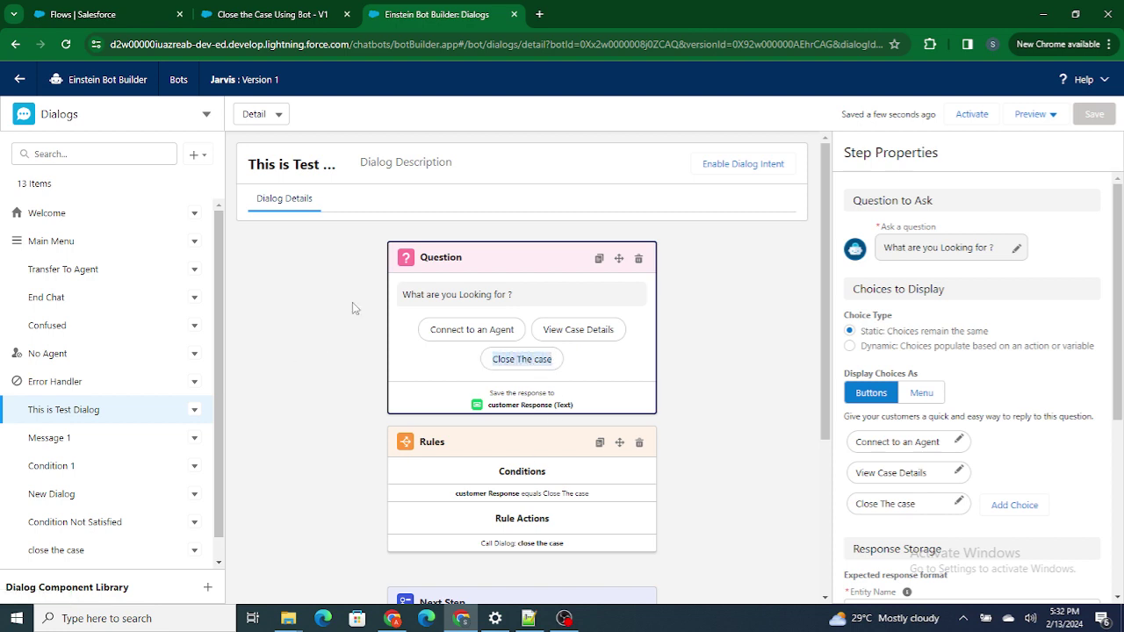
left_click(531, 492)
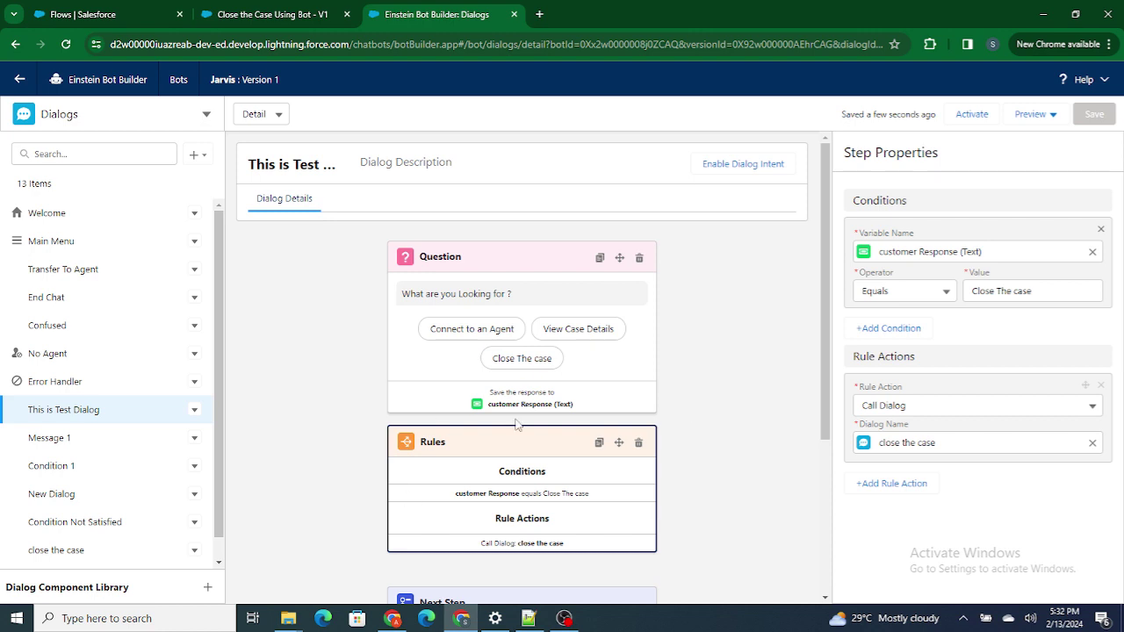
scroll(501, 488, "down", 1)
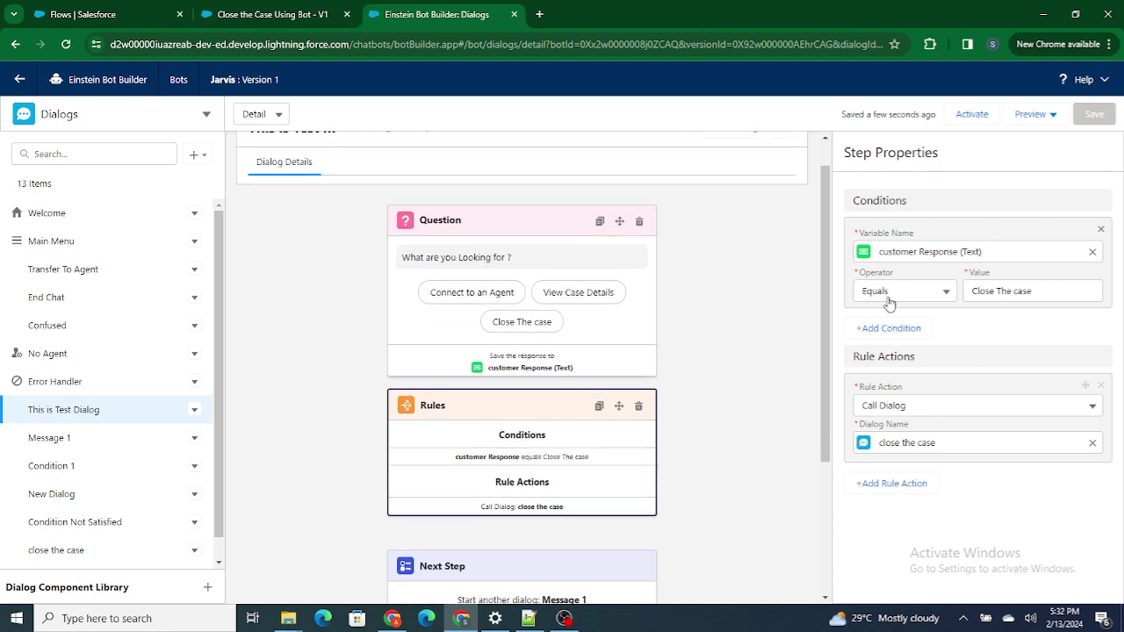
left_click_drag(1034, 291, 939, 296)
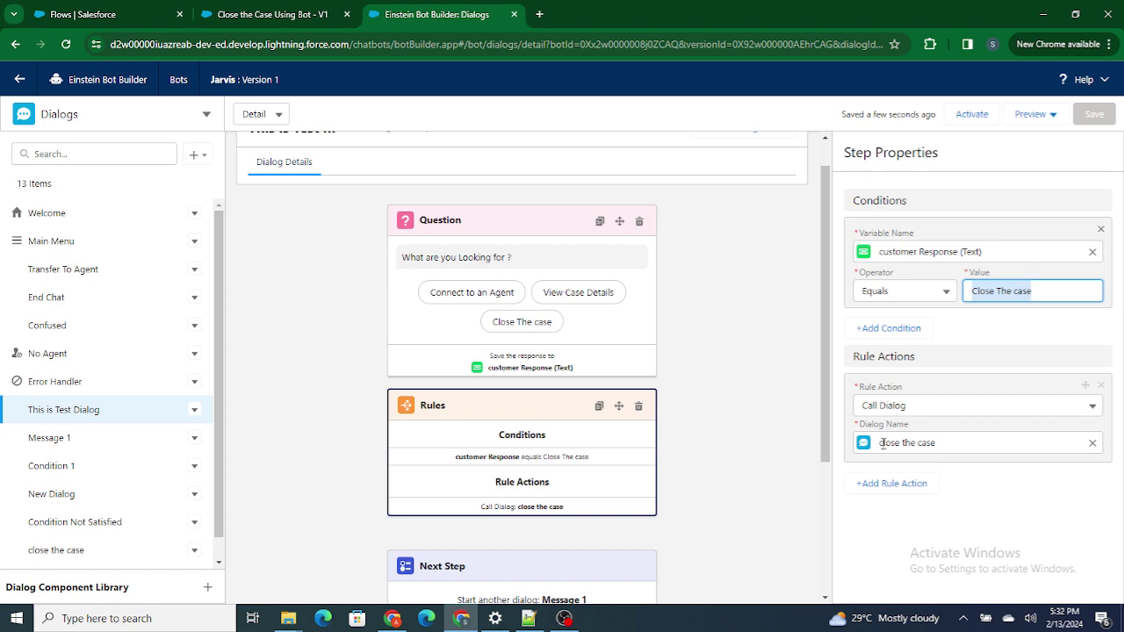
Review the close the case dialog's question, its response variable, and the Flow action that follows it.
left_click(67, 549)
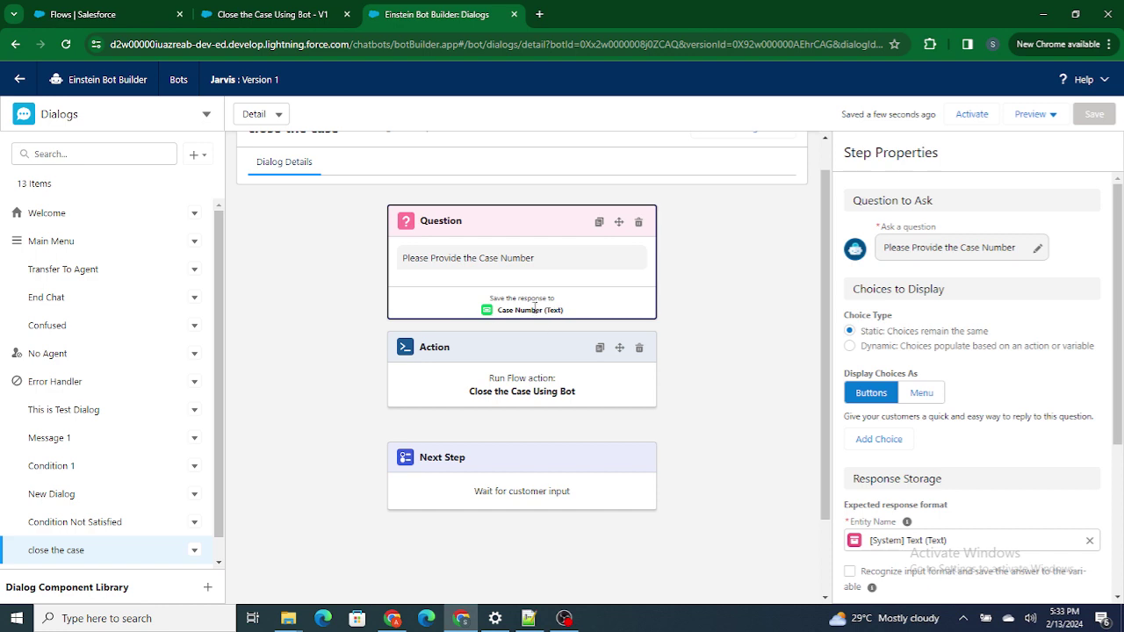
left_click_drag(499, 315, 564, 316)
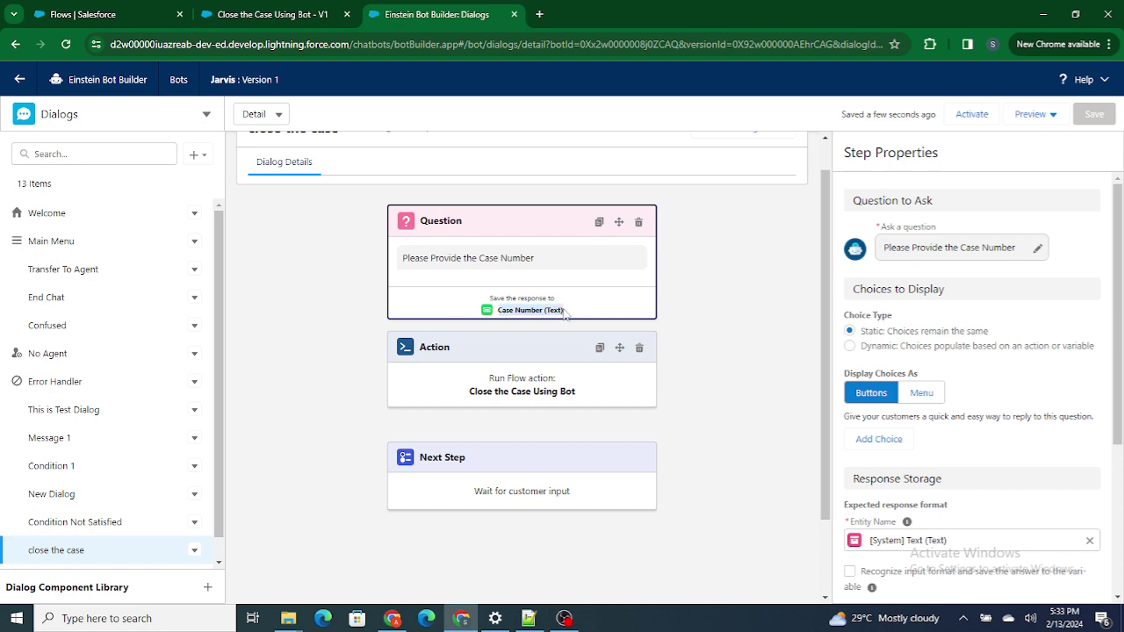
left_click(533, 379)
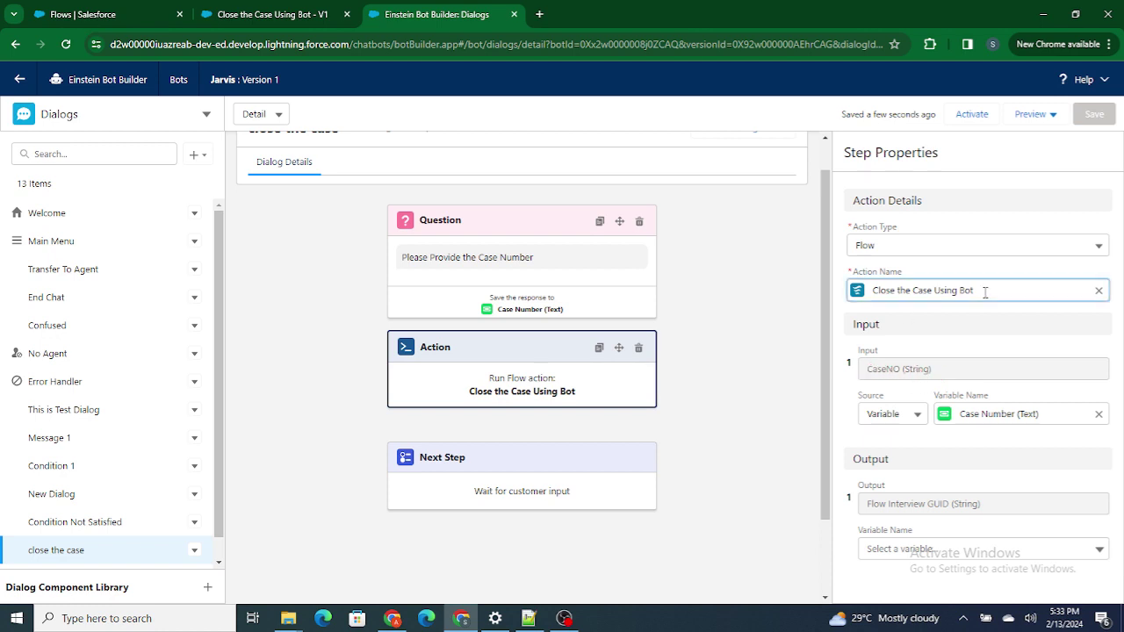
left_click_drag(983, 291, 869, 294)
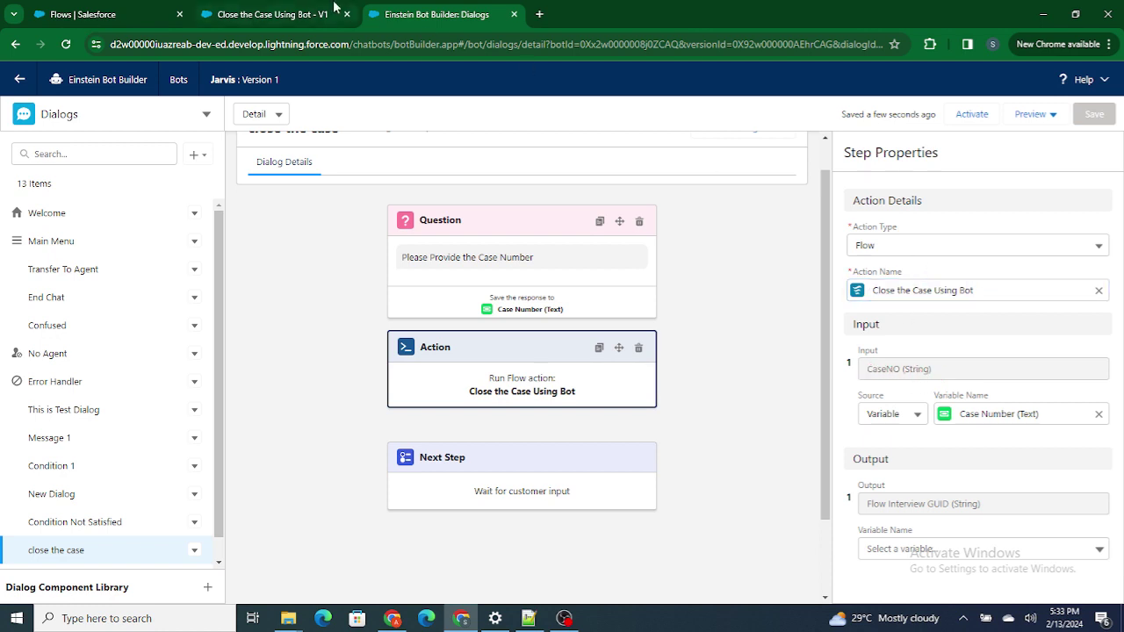
Review the filter condition and field values of the flow's Update the Case to Closed element.
key("ctrl+shift+Tab")
left_click(851, 177)
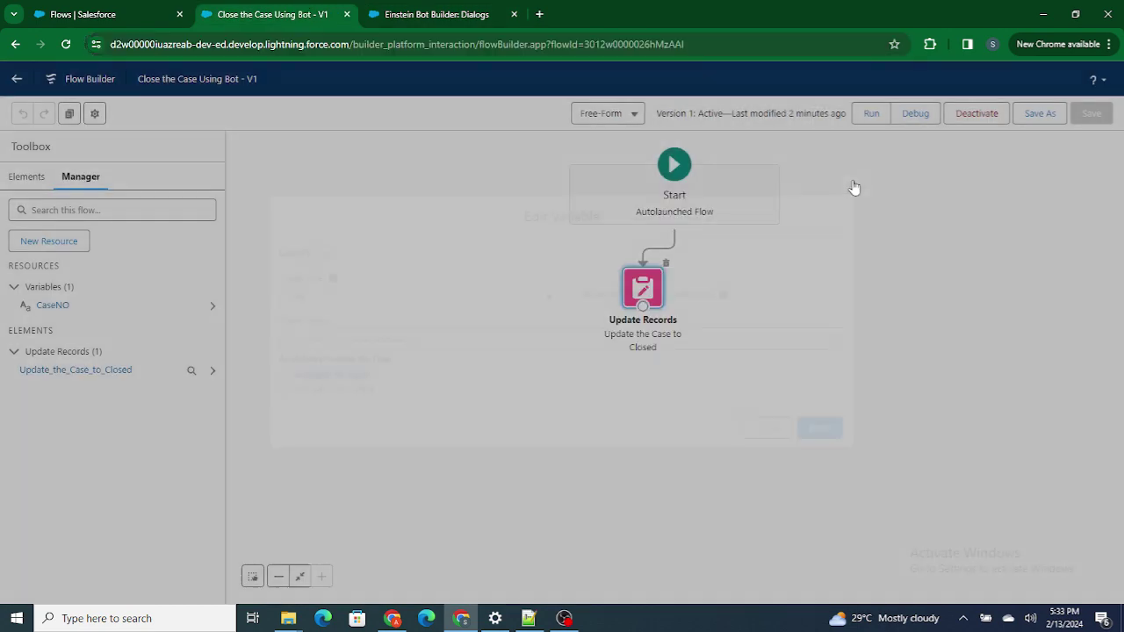
double_click(652, 281)
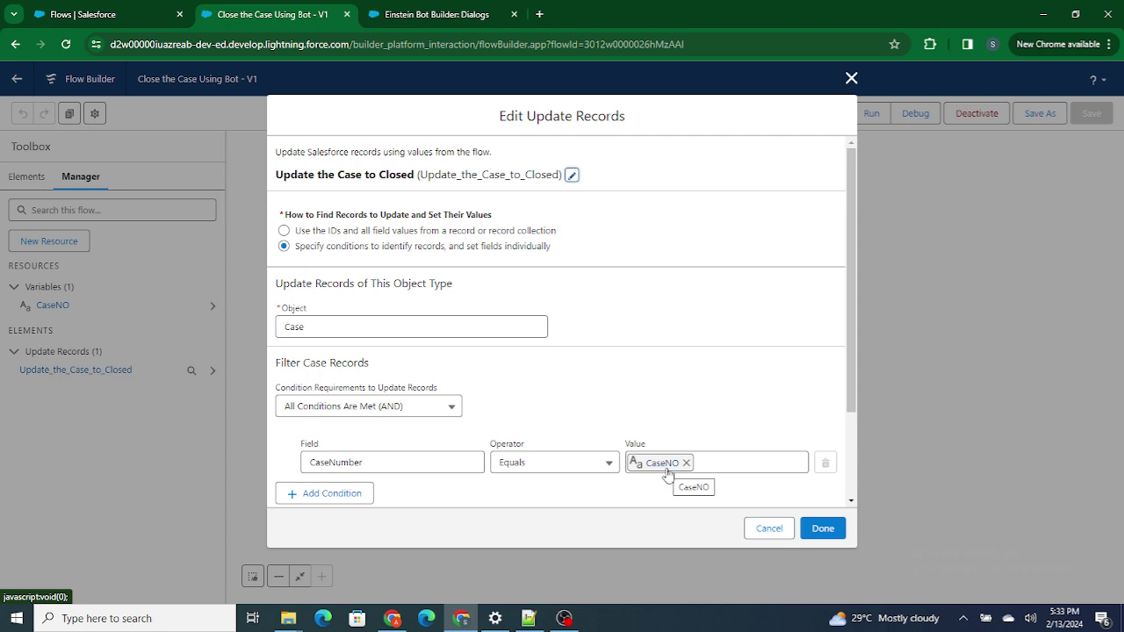
scroll(667, 474, "down", 2)
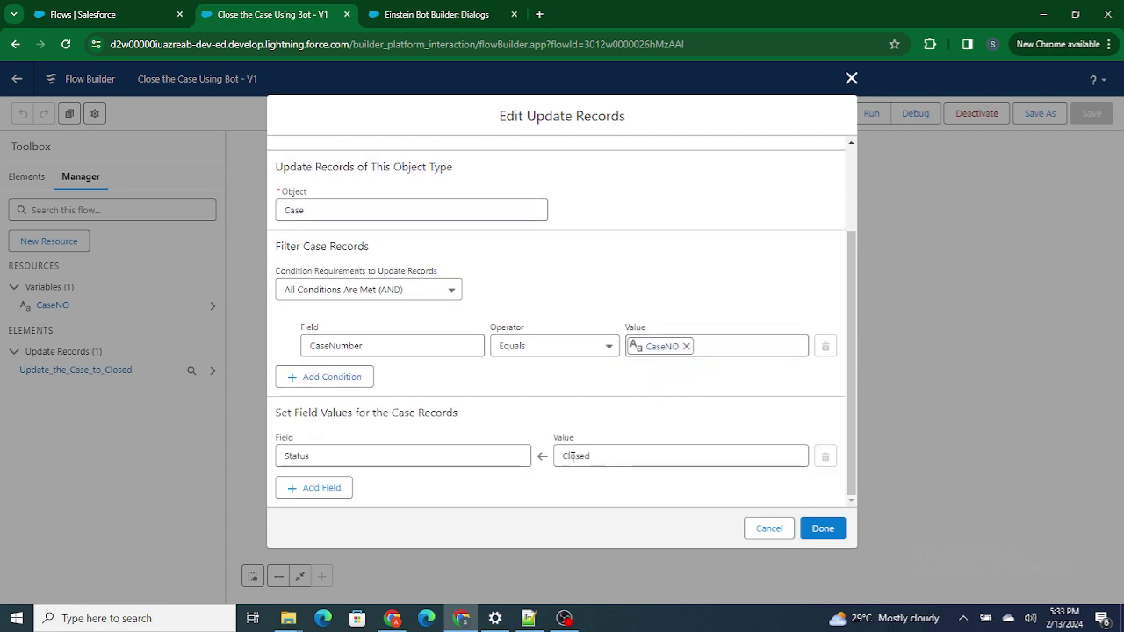
left_click(820, 529)
Find case 00001037 among the recently viewed cases and check its case number and status in the record's details.
left_click(114, 10)
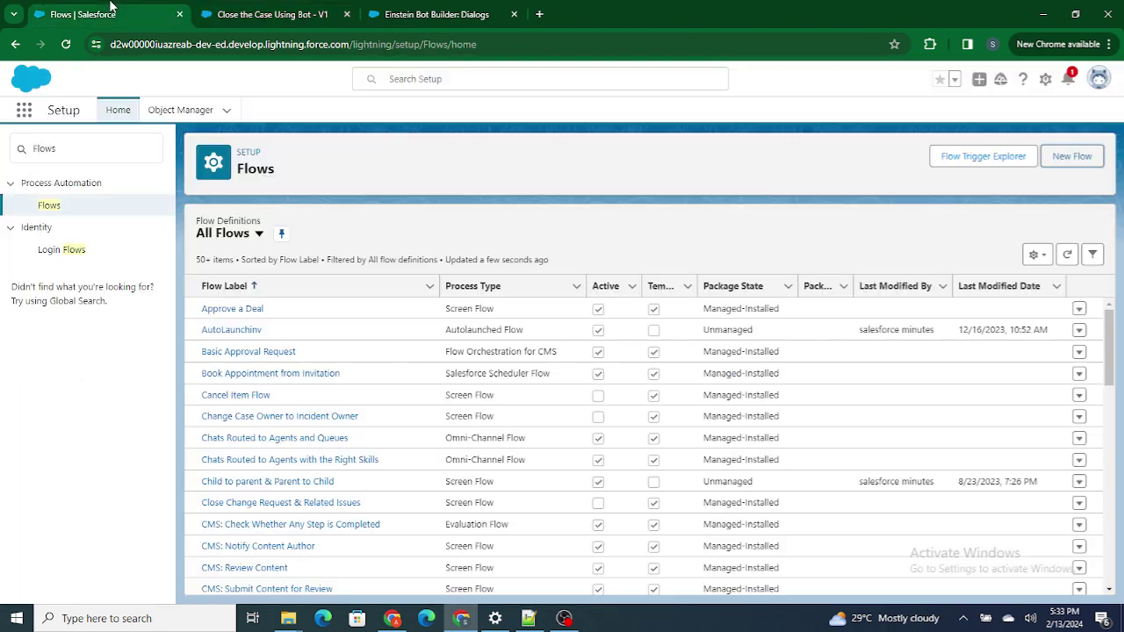
left_click(23, 110)
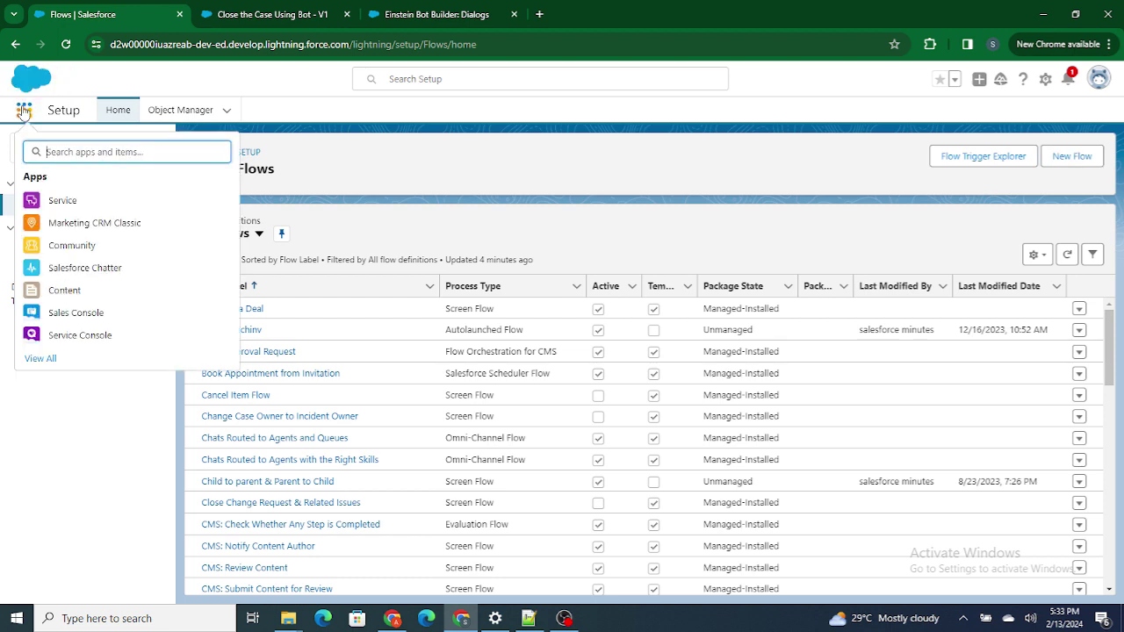
type("Case")
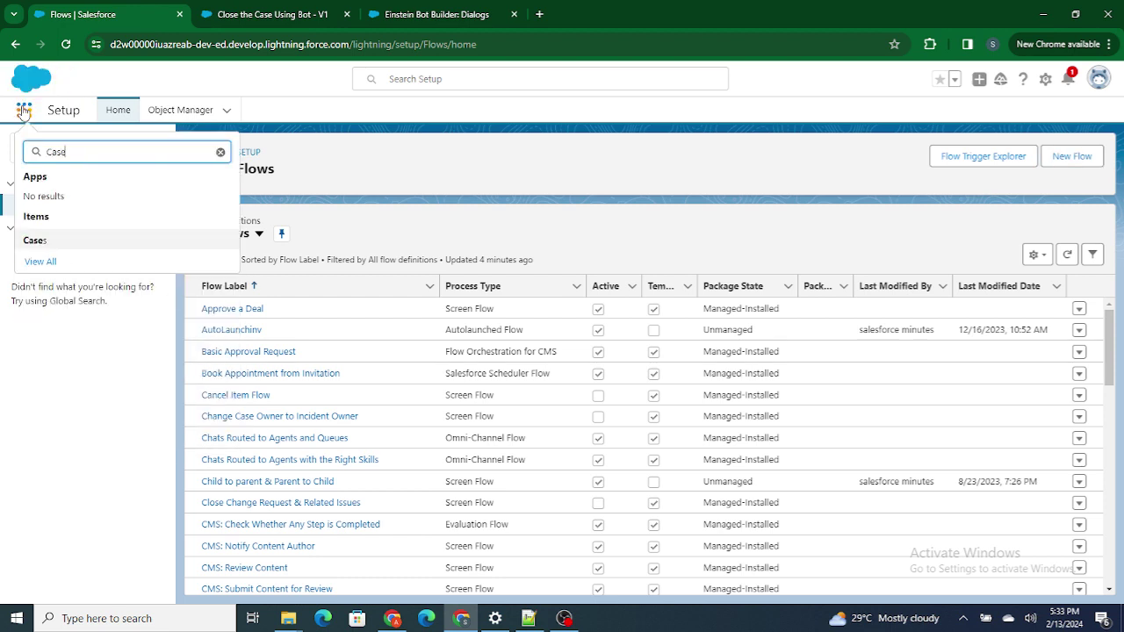
left_click(41, 242)
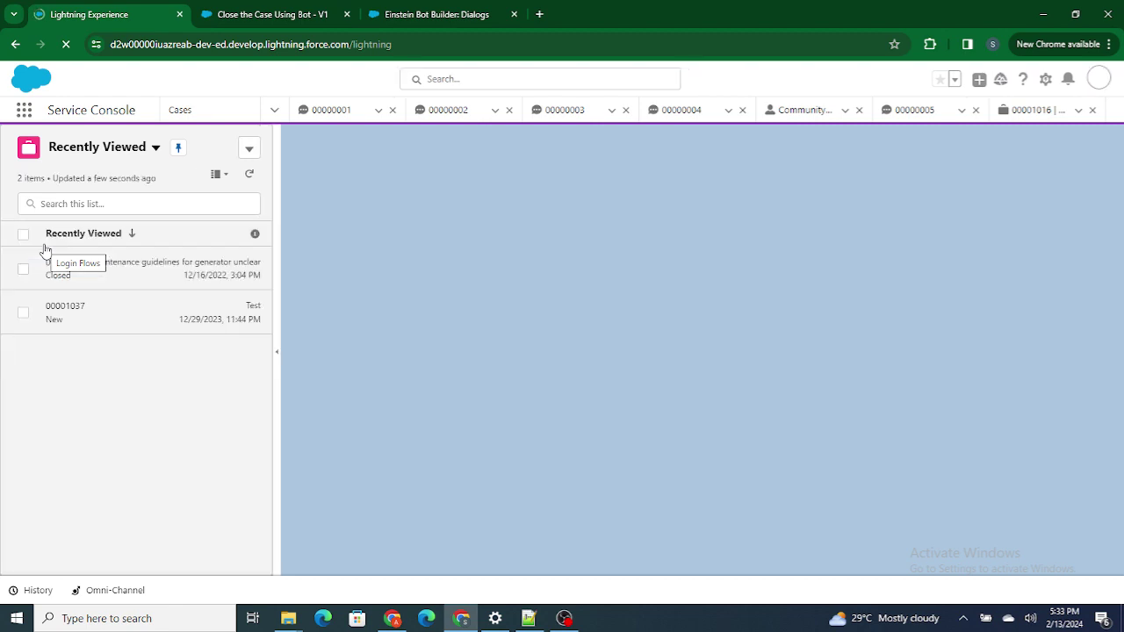
left_click(63, 314)
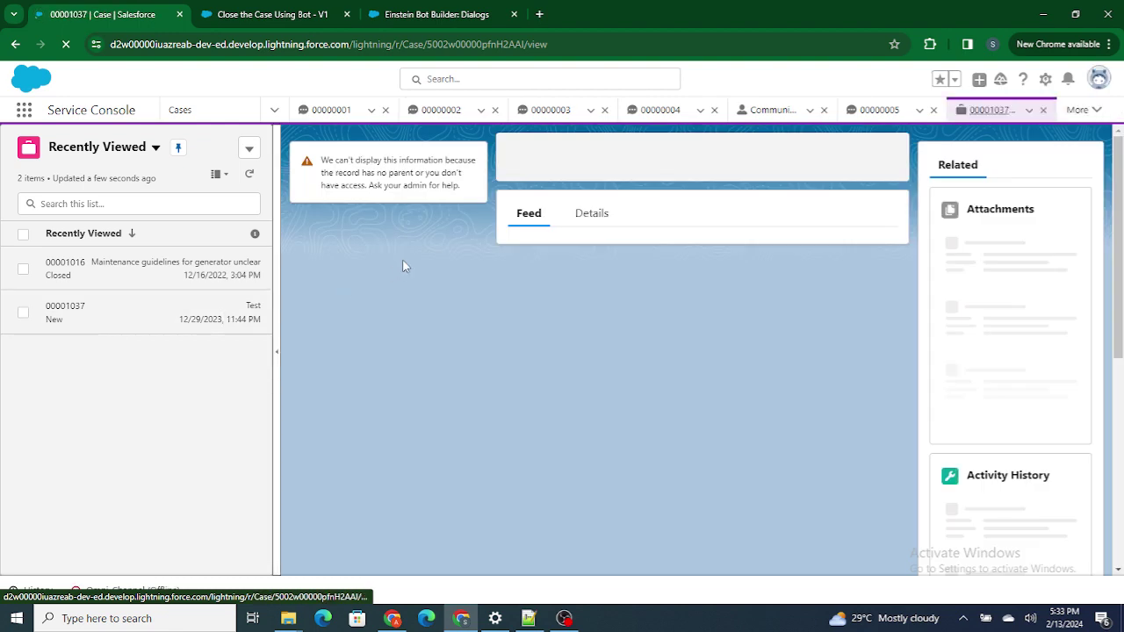
left_click(590, 213)
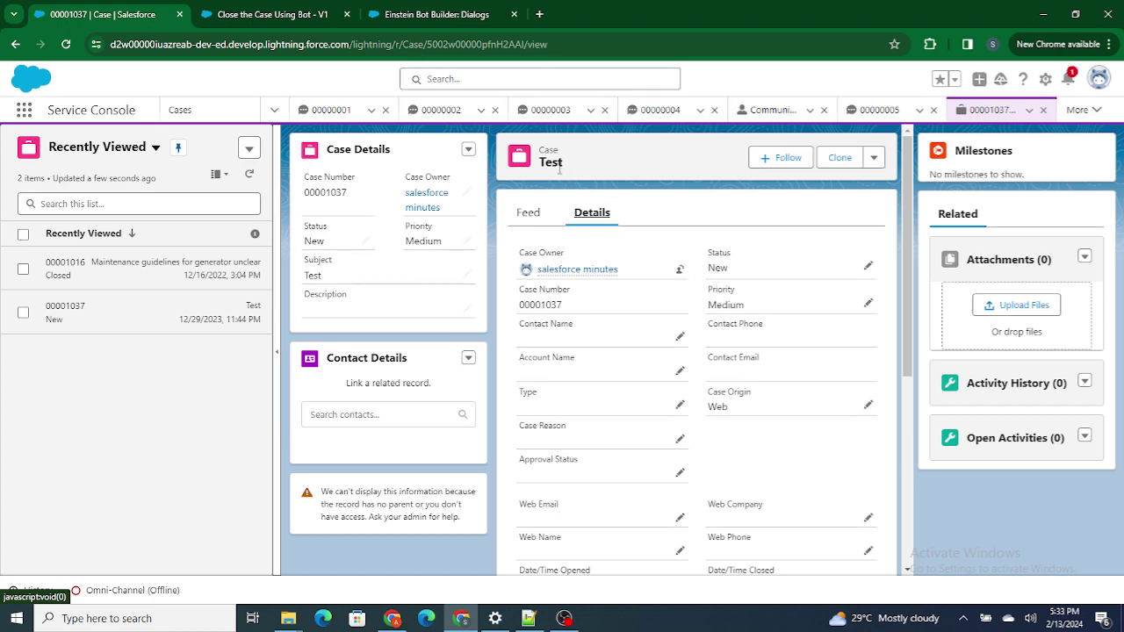
left_click_drag(563, 304, 526, 306)
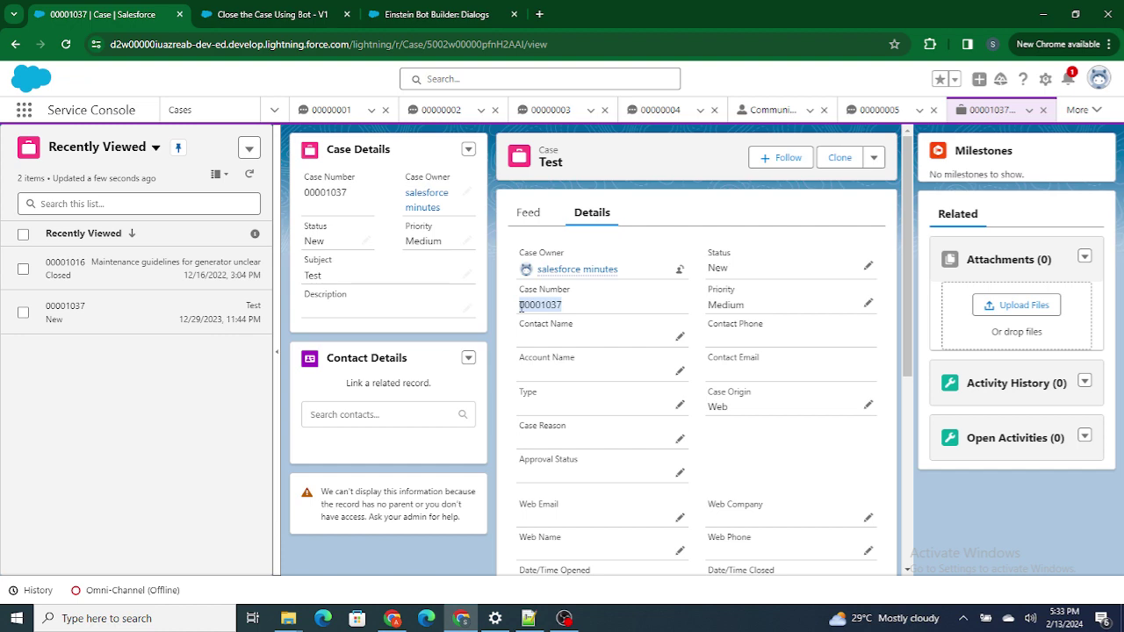
Open a text preview of the Einstein Bot and start the conversation with "Hi".
left_click(290, 14)
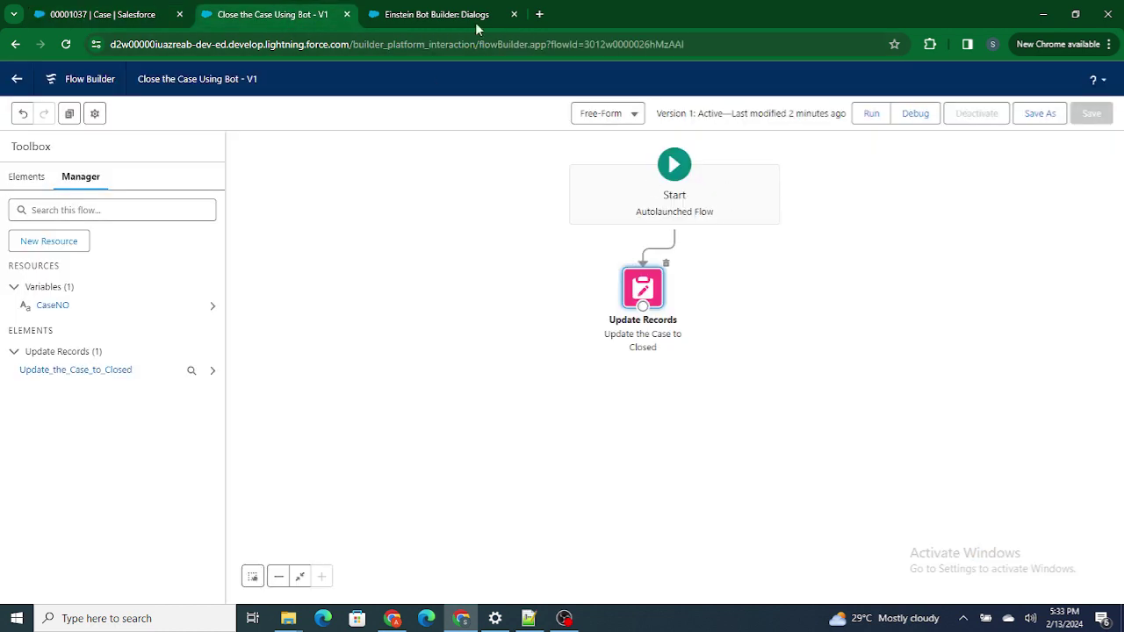
left_click(397, 12)
left_click(1034, 114)
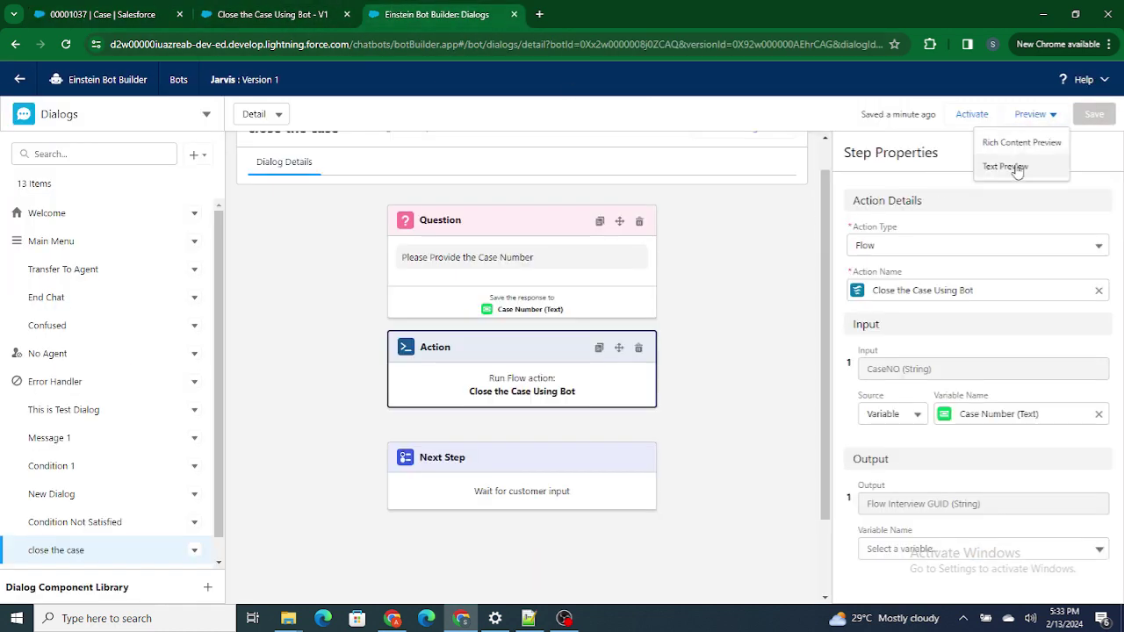
left_click(1015, 164)
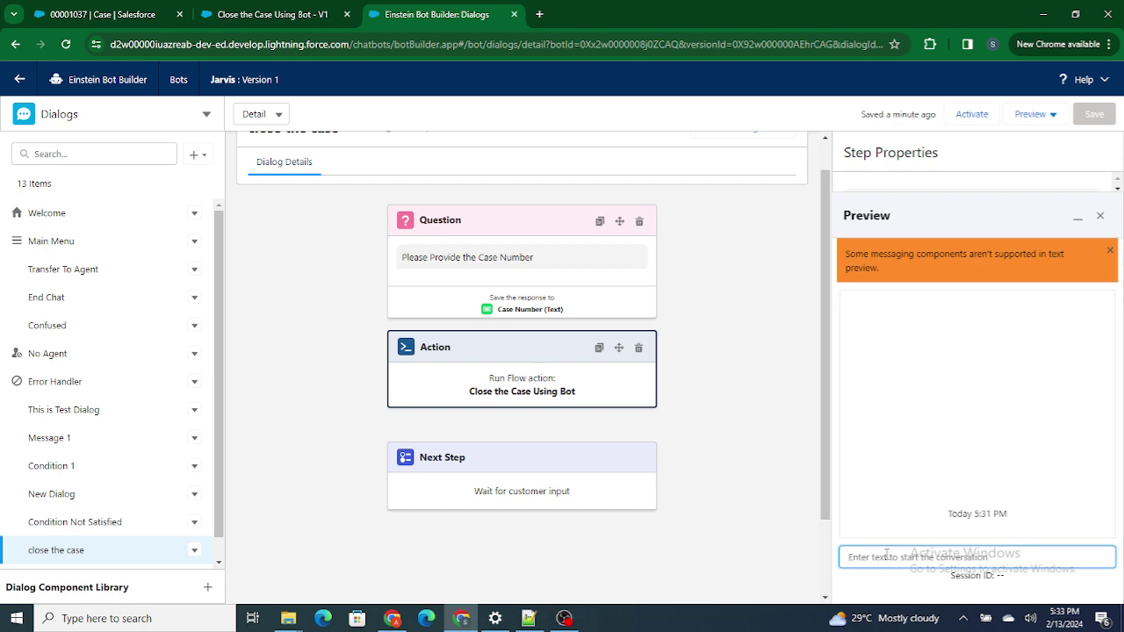
type("Hi")
key("Return")
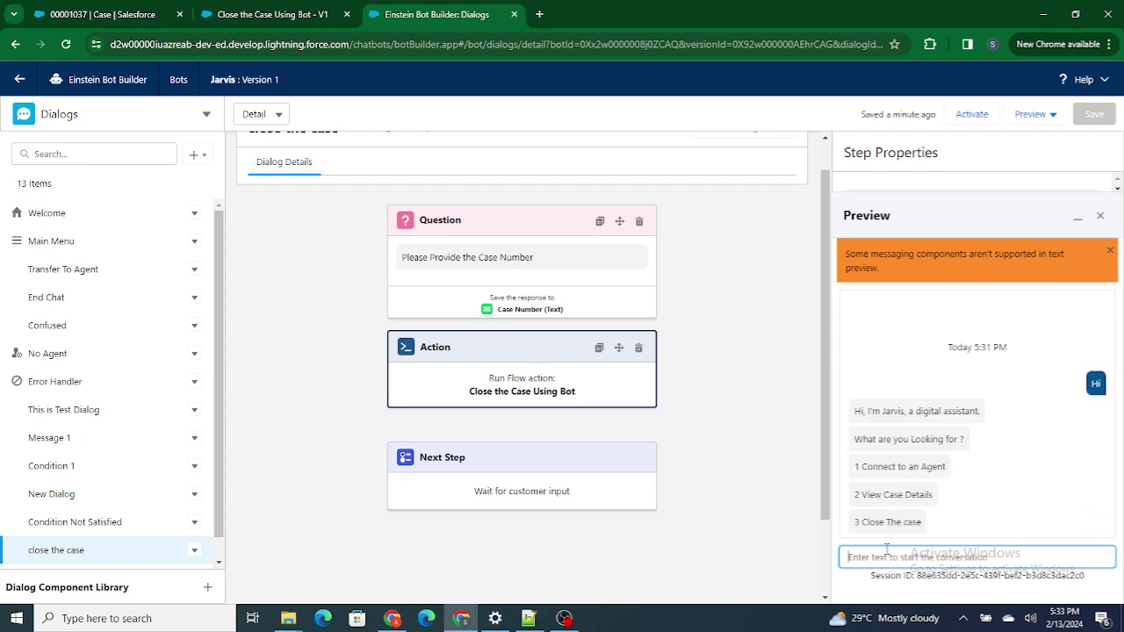
Answer the bot's menu in the preview with its option text "Close The case".
left_click_drag(861, 522, 930, 529)
key("ctrl+c")
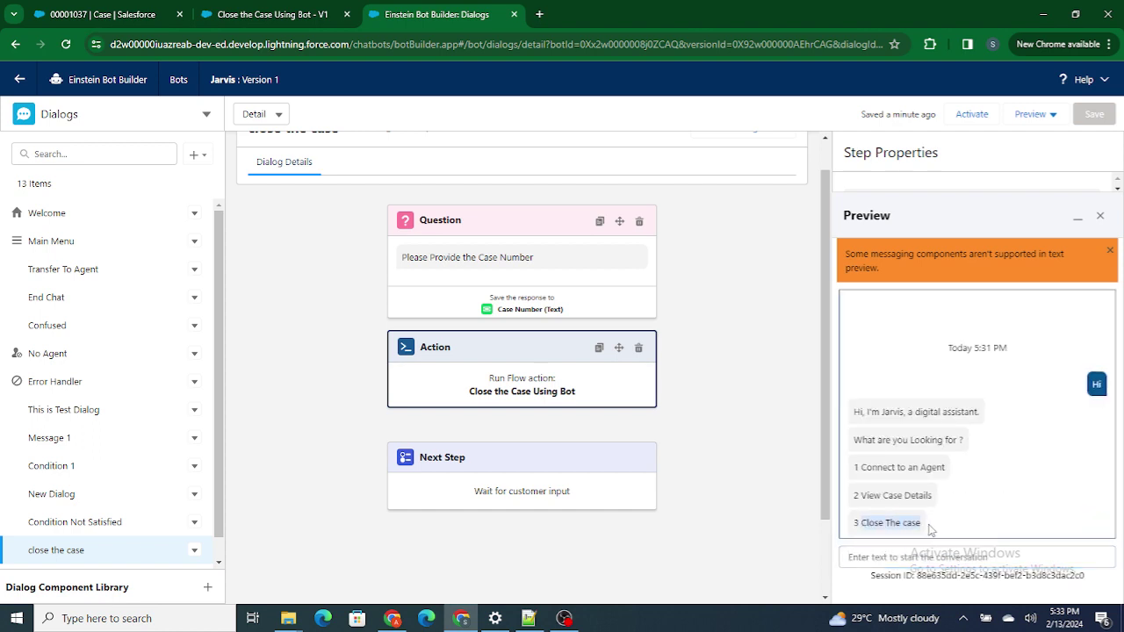
left_click(923, 556)
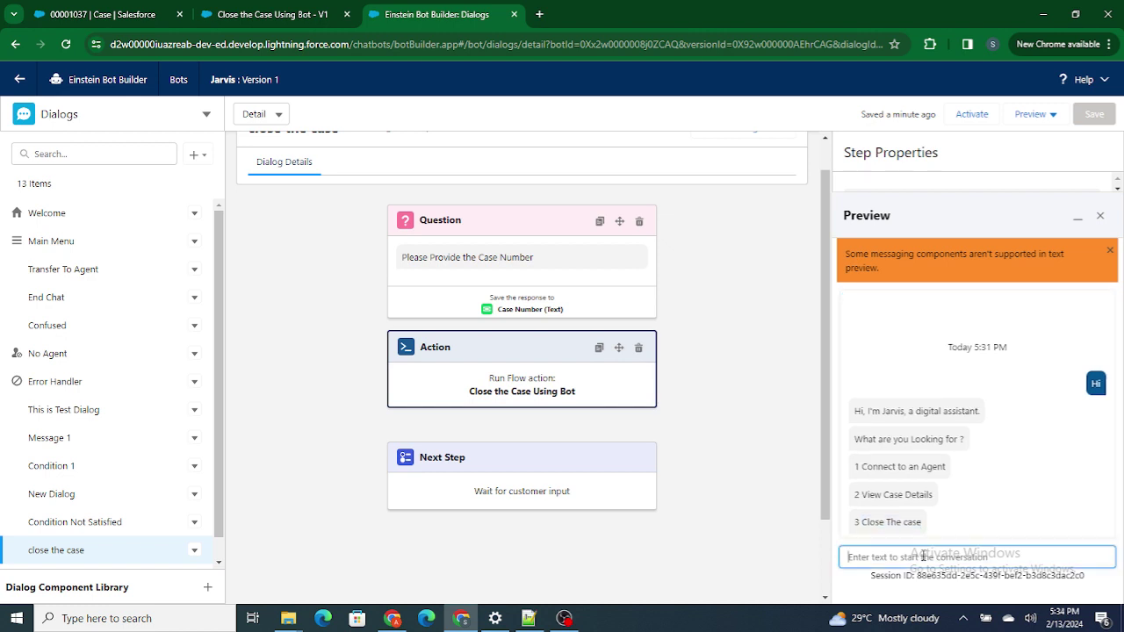
key("ctrl+v")
key("Return")
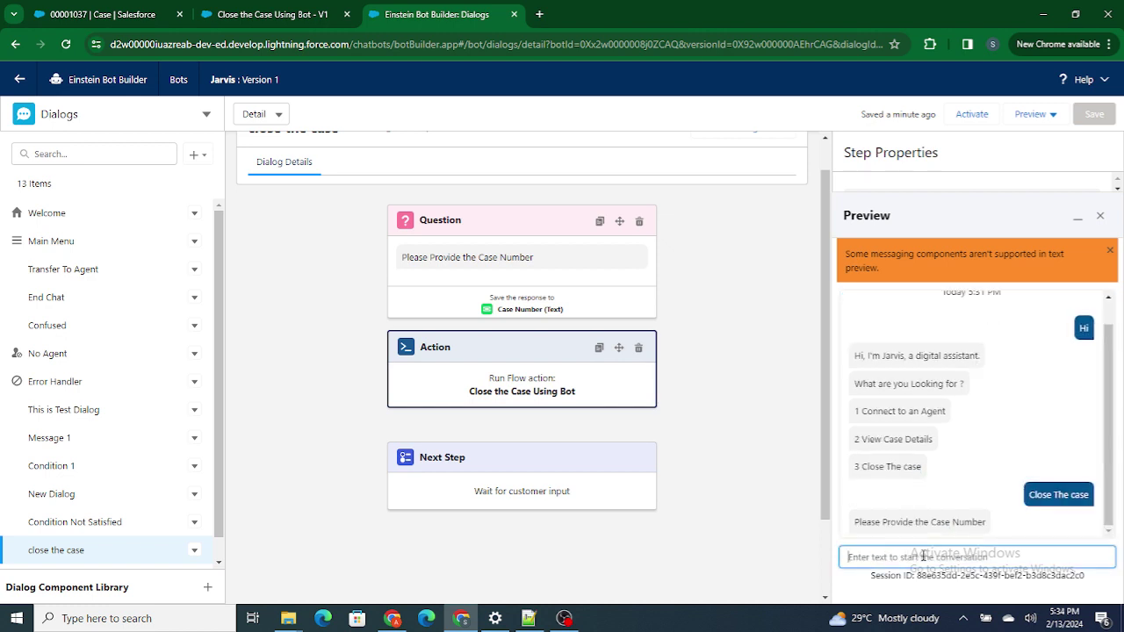
Check the number on the open case record and send 00001037 as the reply to the bot's case number question.
left_click(155, 12)
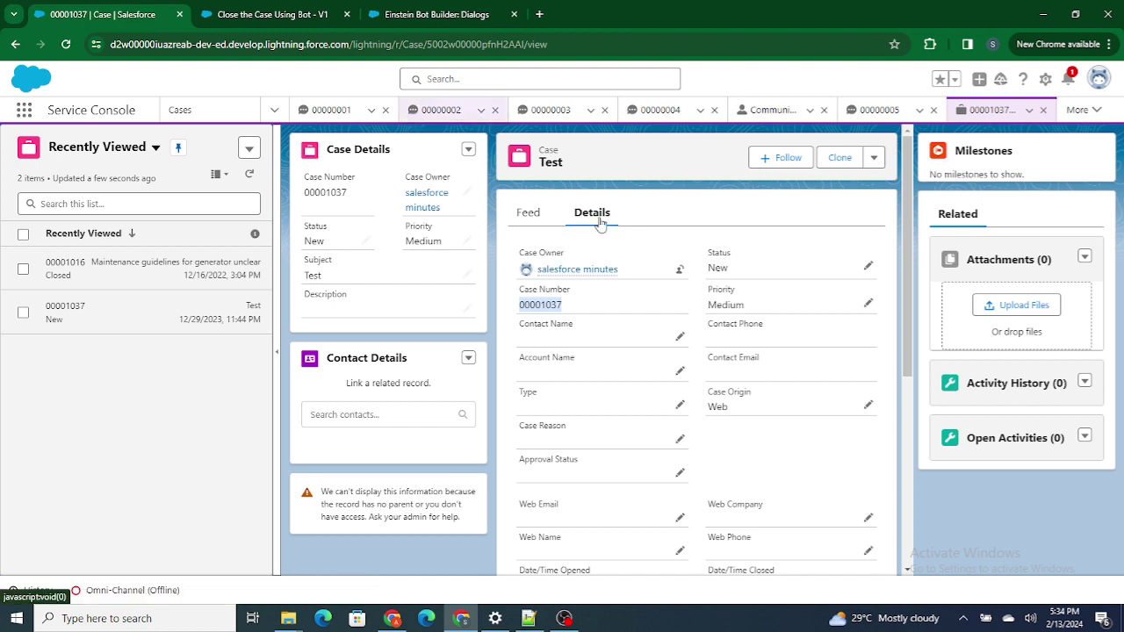
left_click(436, 17)
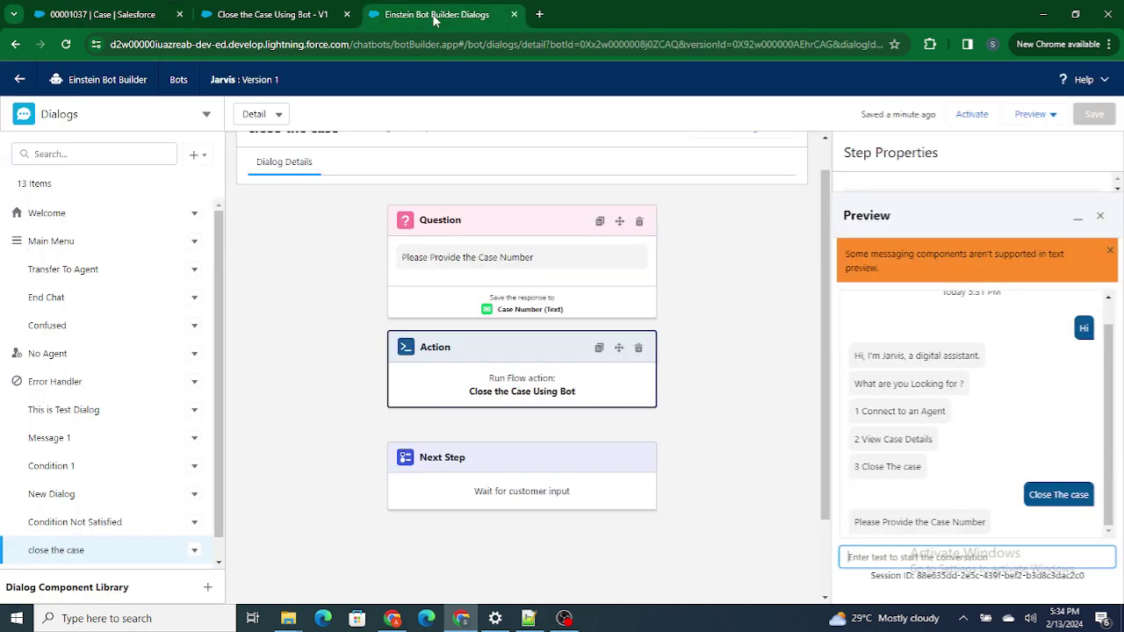
type("00001037")
key("Return")
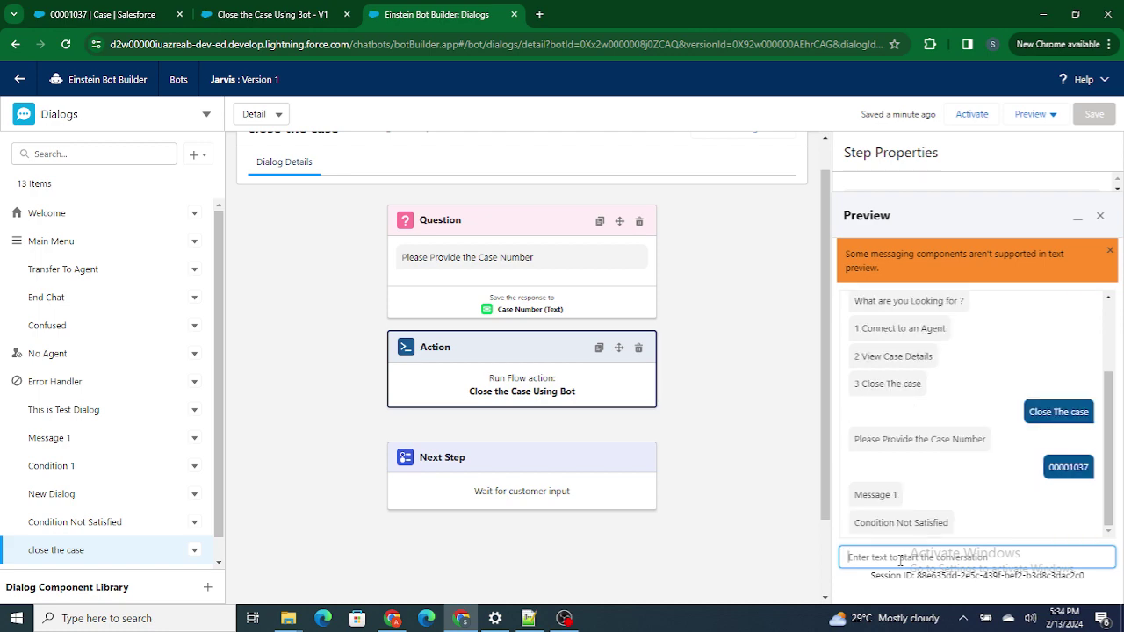
Reload the case 00001037 record and check its status in the details.
left_click(323, 9)
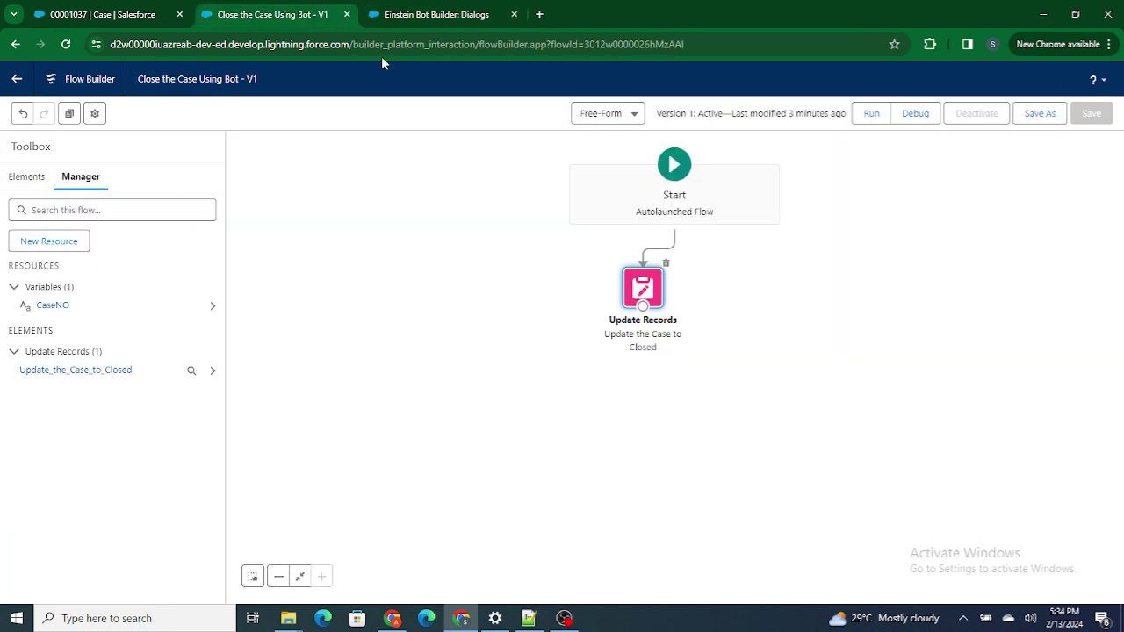
left_click(114, 9)
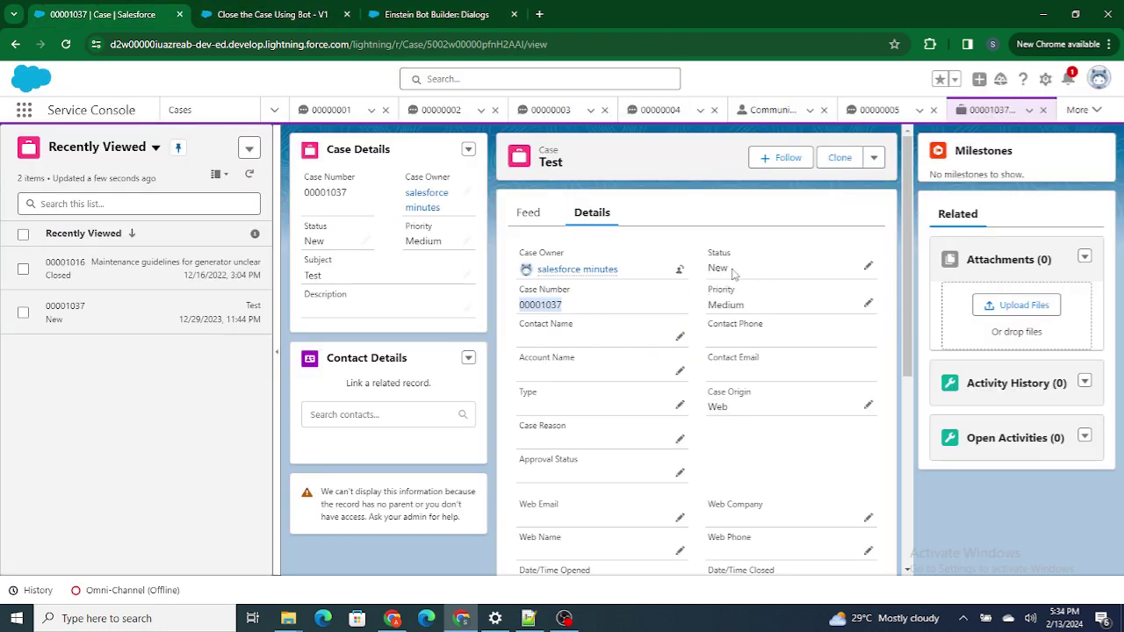
left_click(68, 45)
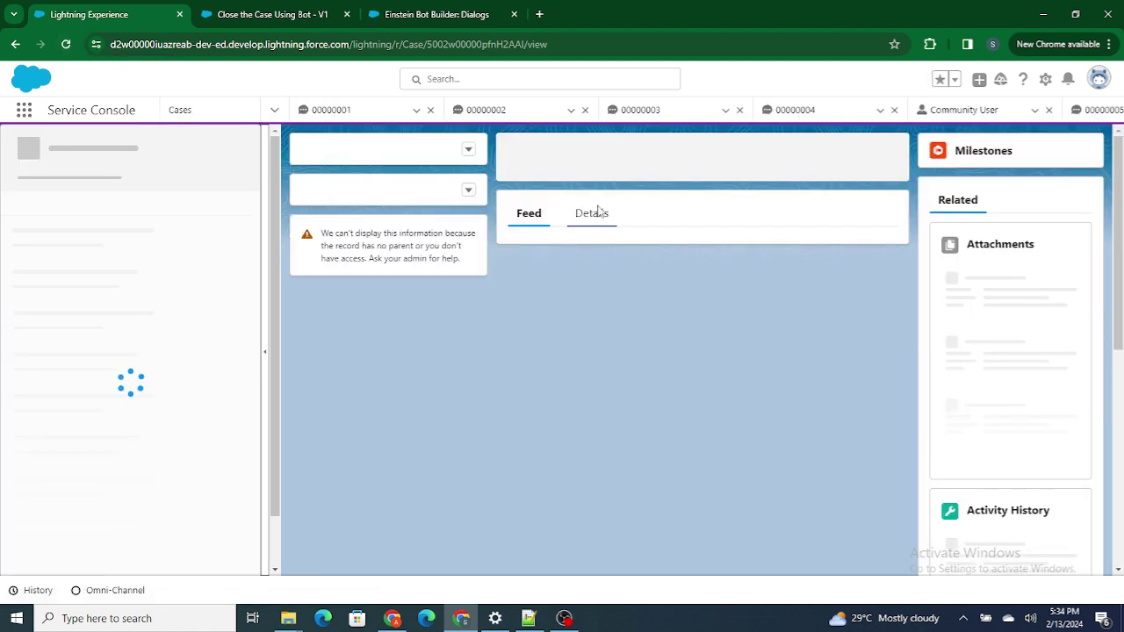
left_click(592, 212)
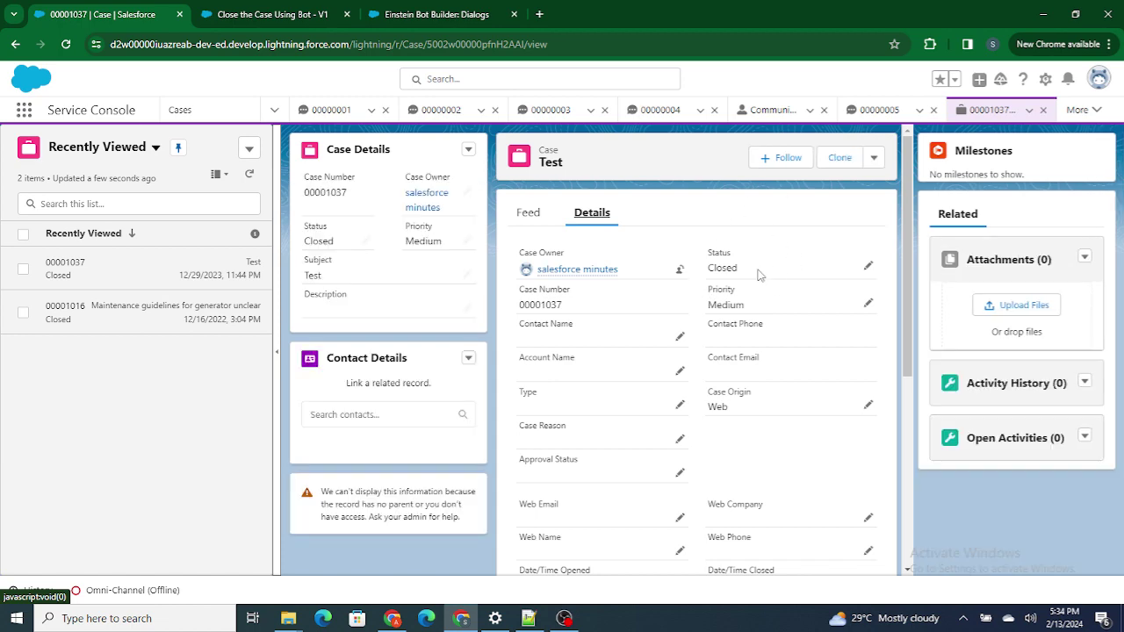
Review the bot preview conversation, from the case number question and its reply to the bot's closing messages.
left_click(288, 13)
left_click(418, 13)
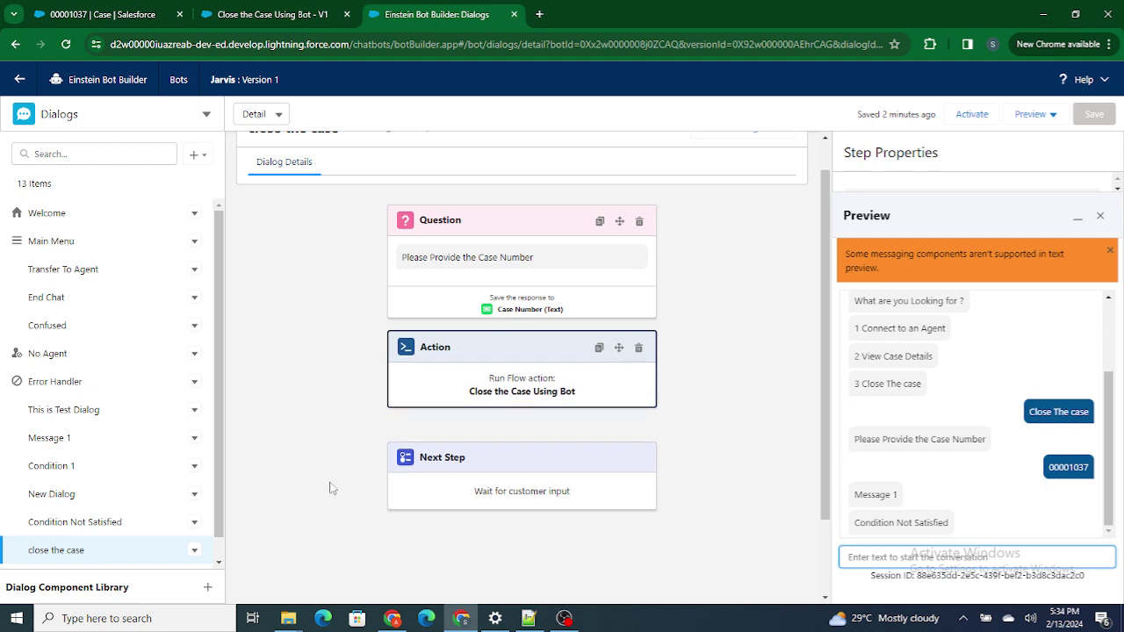
left_click(892, 506)
left_click_drag(944, 520, 843, 520)
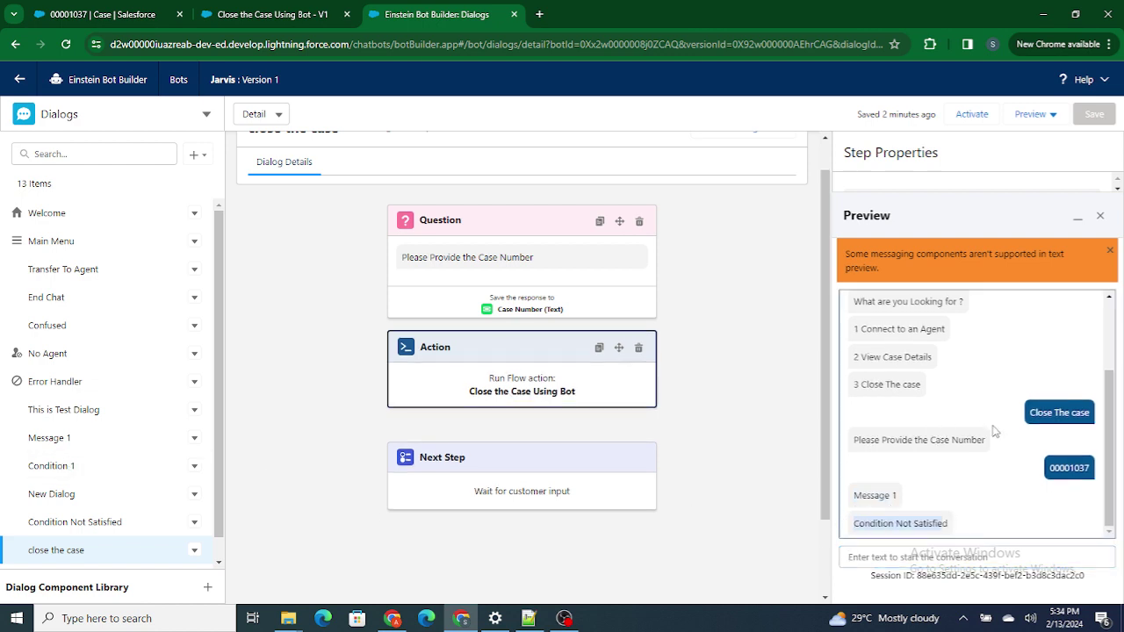
left_click_drag(987, 442, 862, 443)
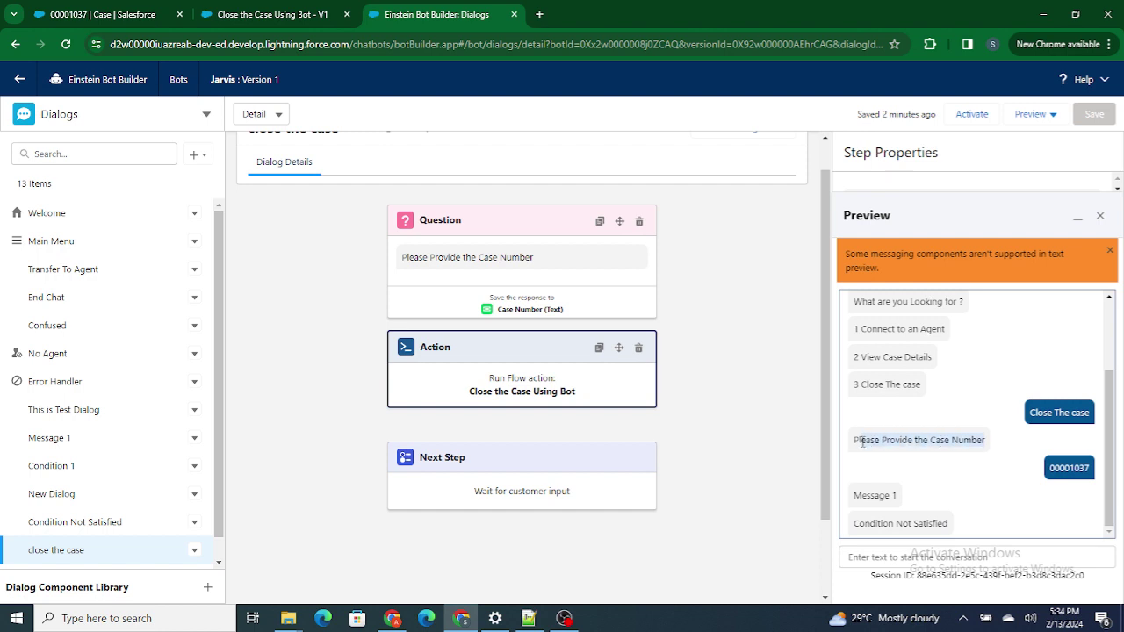
left_click_drag(1047, 474, 1106, 471)
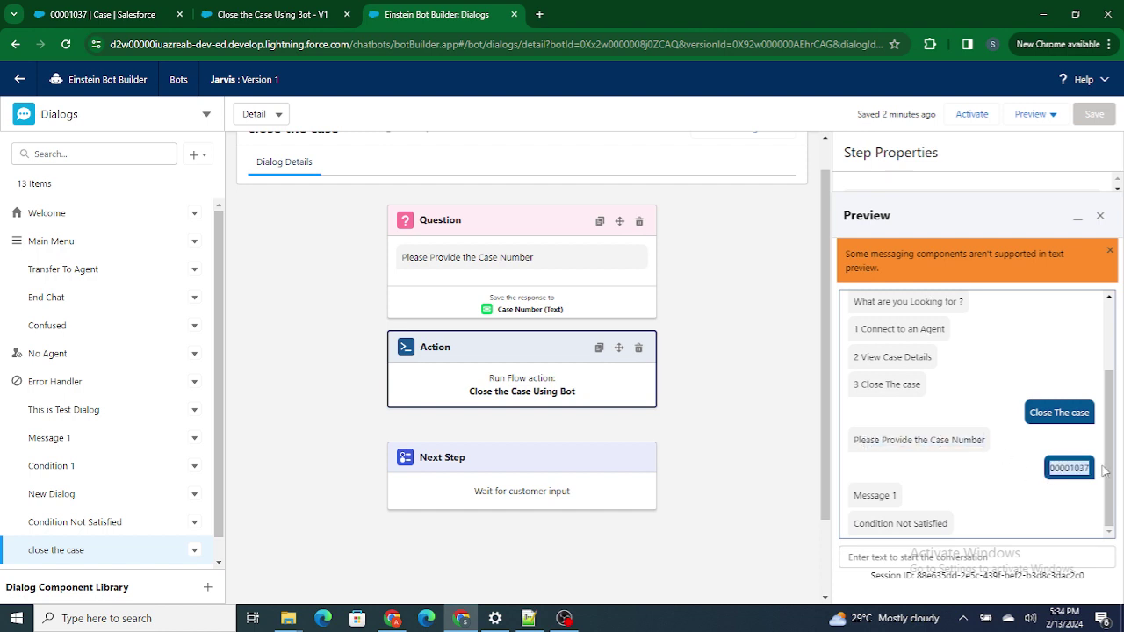
Return to the case record by way of the flow and examine its Status field again.
left_click(264, 14)
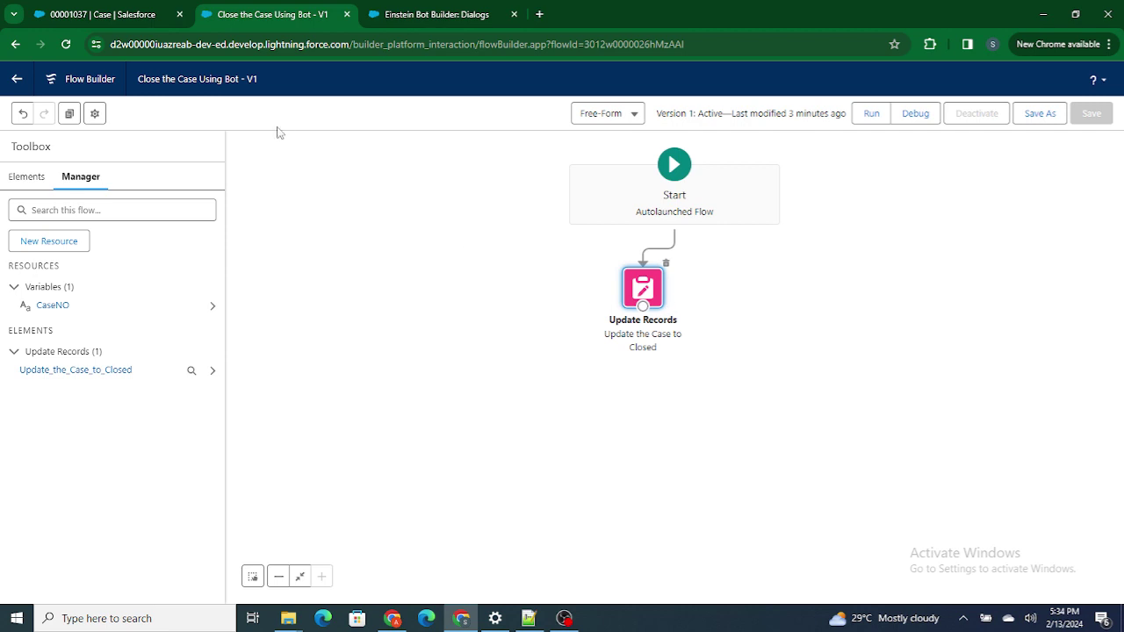
left_click(88, 9)
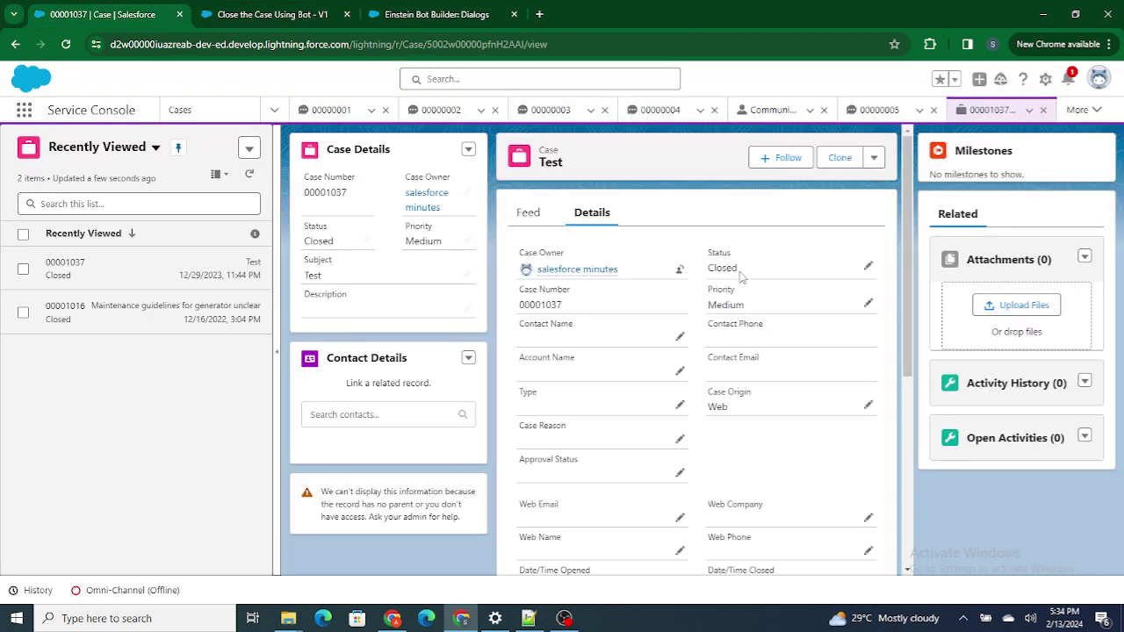
left_click_drag(743, 276, 705, 260)
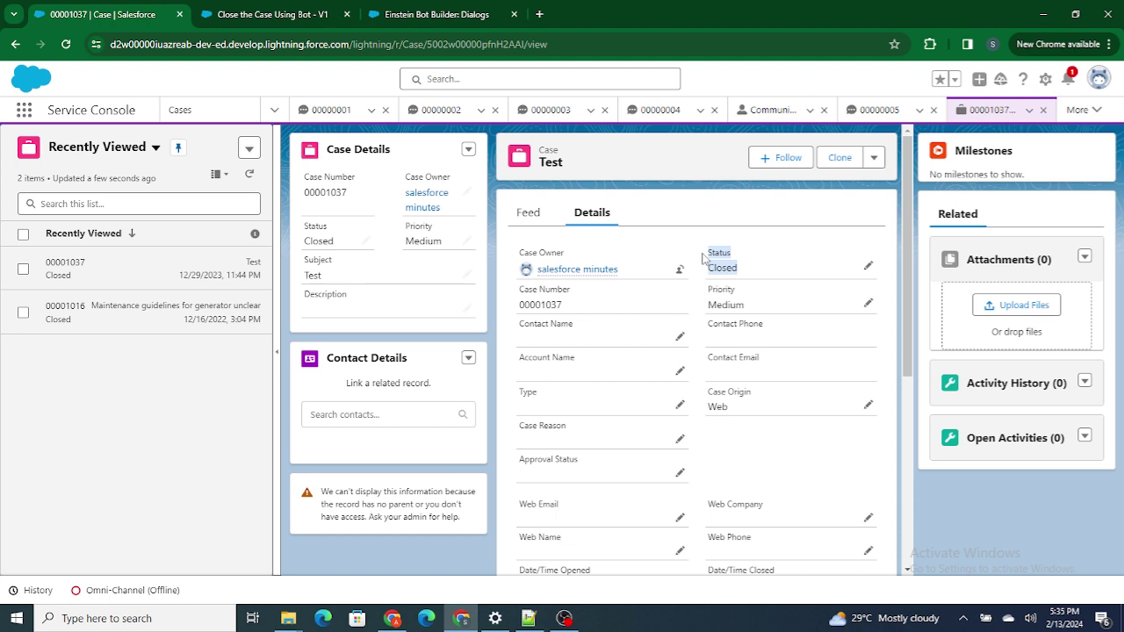
left_click(562, 618)
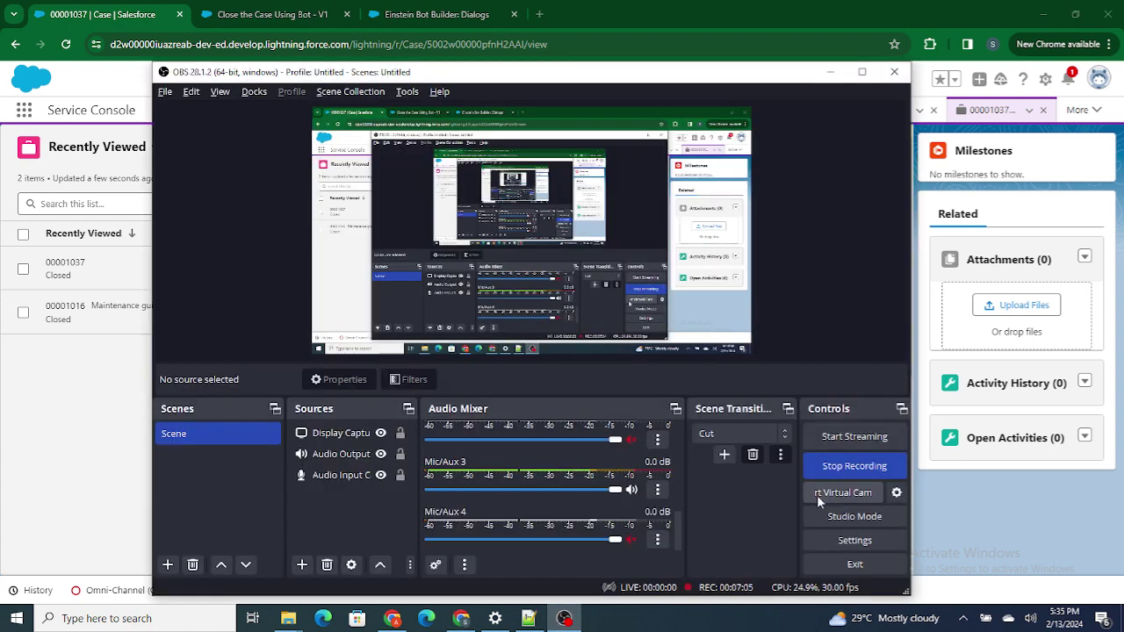